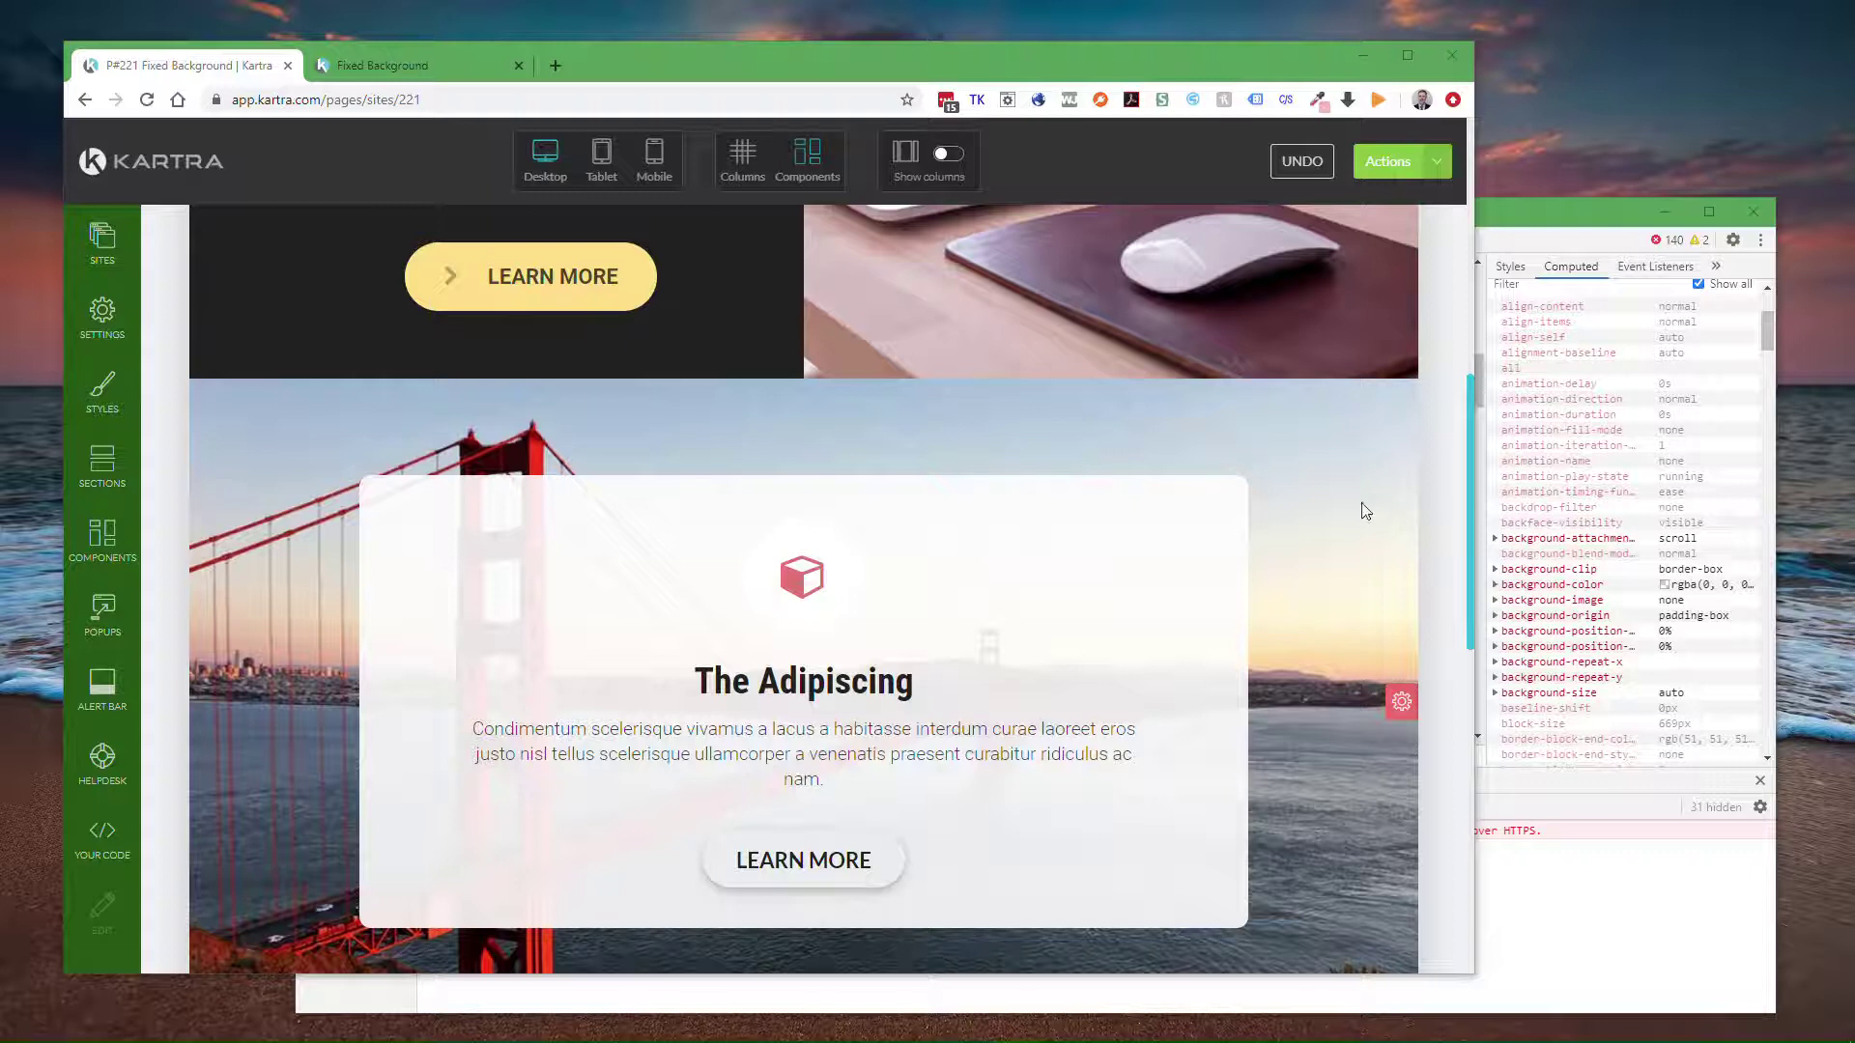
# - Check the LEARN MORE button's settings to see where it links
pyautogui.click(1470, 460)
pyautogui.moveTo(1468, 458); pyautogui.dragTo(1488, 490)
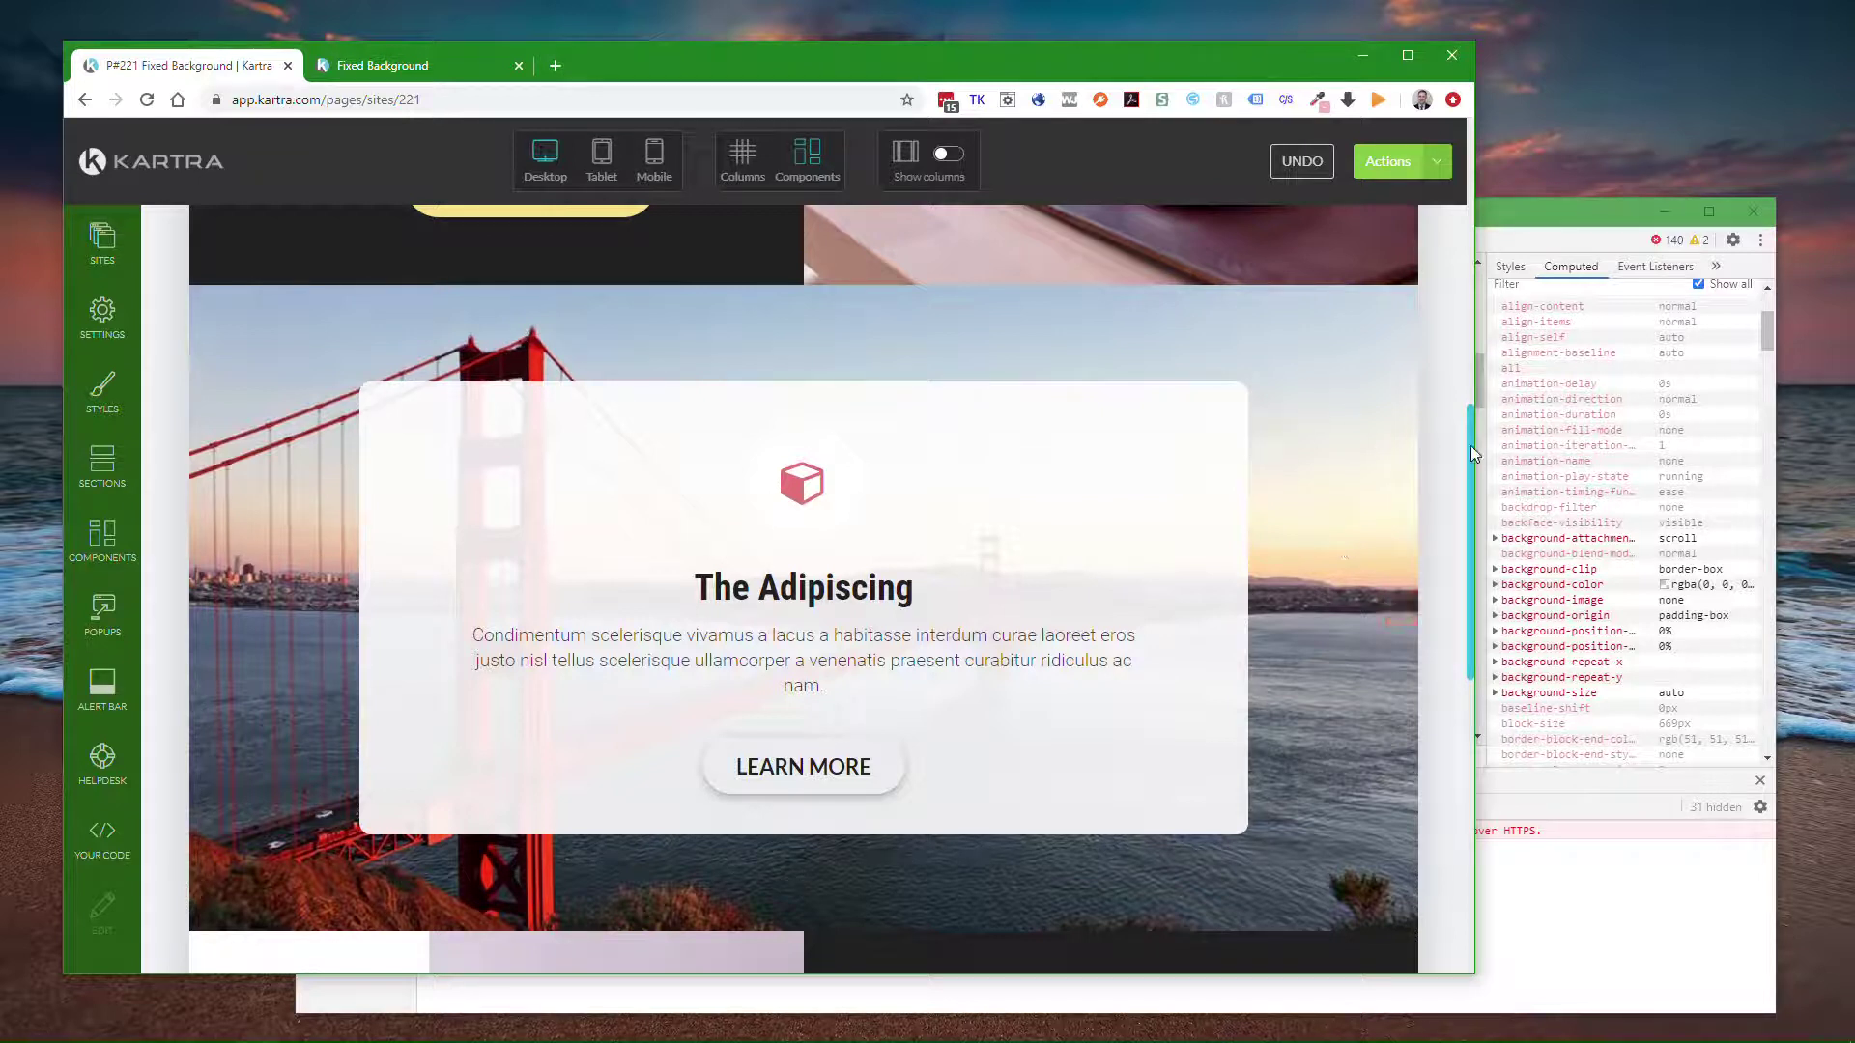
pyautogui.moveTo(1470, 444); pyautogui.dragTo(1499, 473)
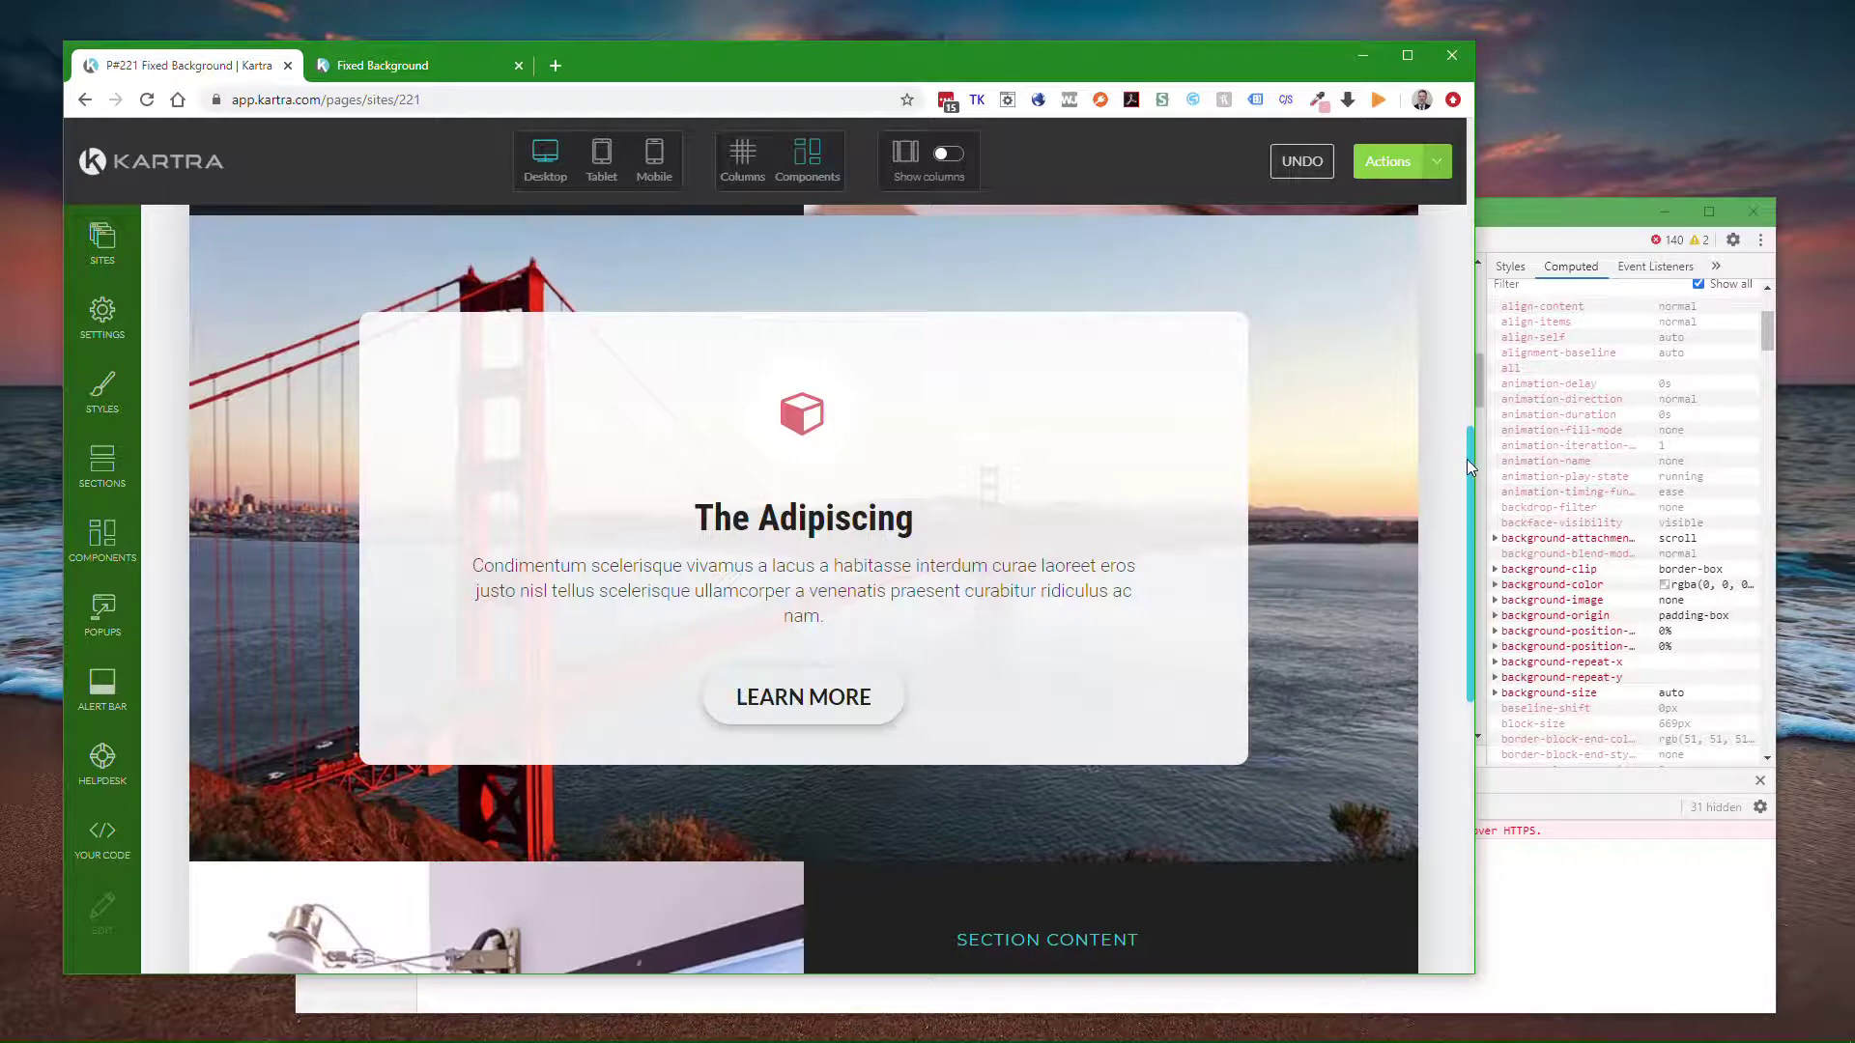
pyautogui.moveTo(1469, 460)
pyautogui.mouseDown()
pyautogui.moveTo(1467, 444)
pyautogui.moveTo(1464, 509)
pyautogui.moveTo(1459, 456)
pyautogui.mouseUp()
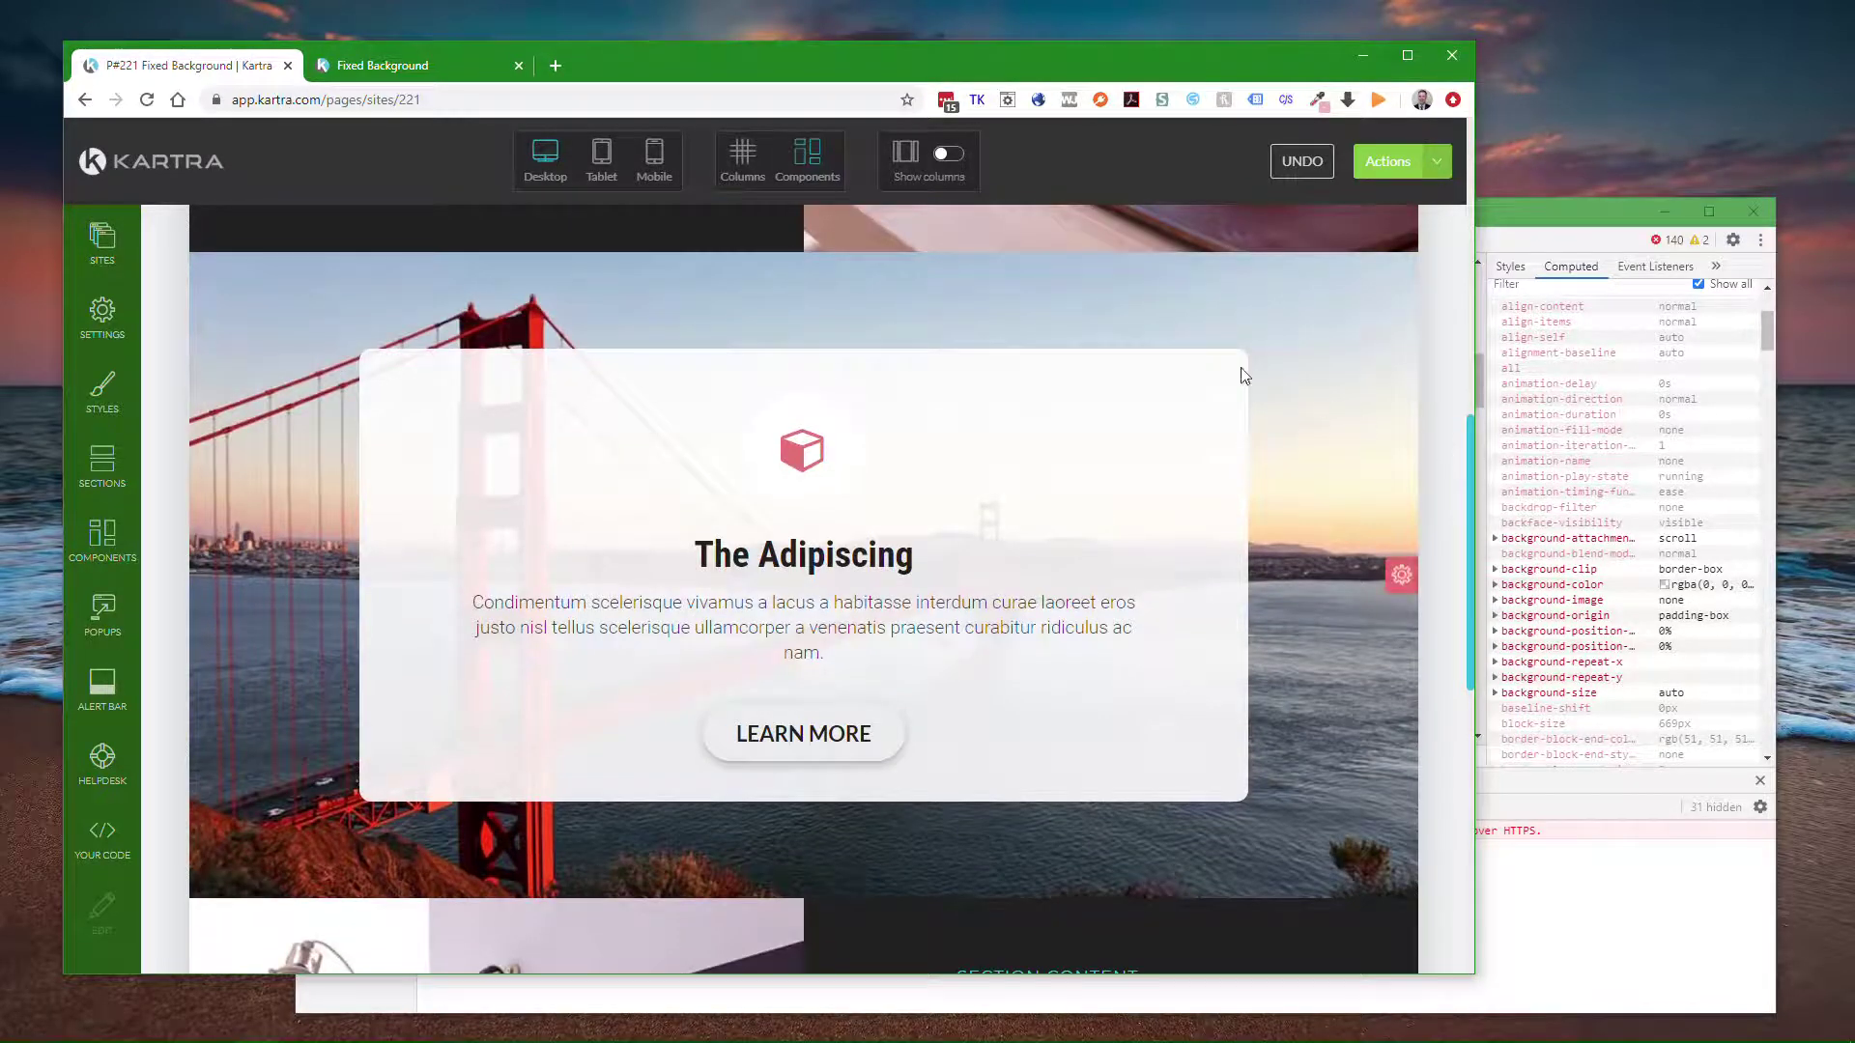
pyautogui.moveTo(1469, 431)
pyautogui.mouseDown()
pyautogui.moveTo(1458, 373)
pyautogui.moveTo(1453, 416)
pyautogui.mouseUp()
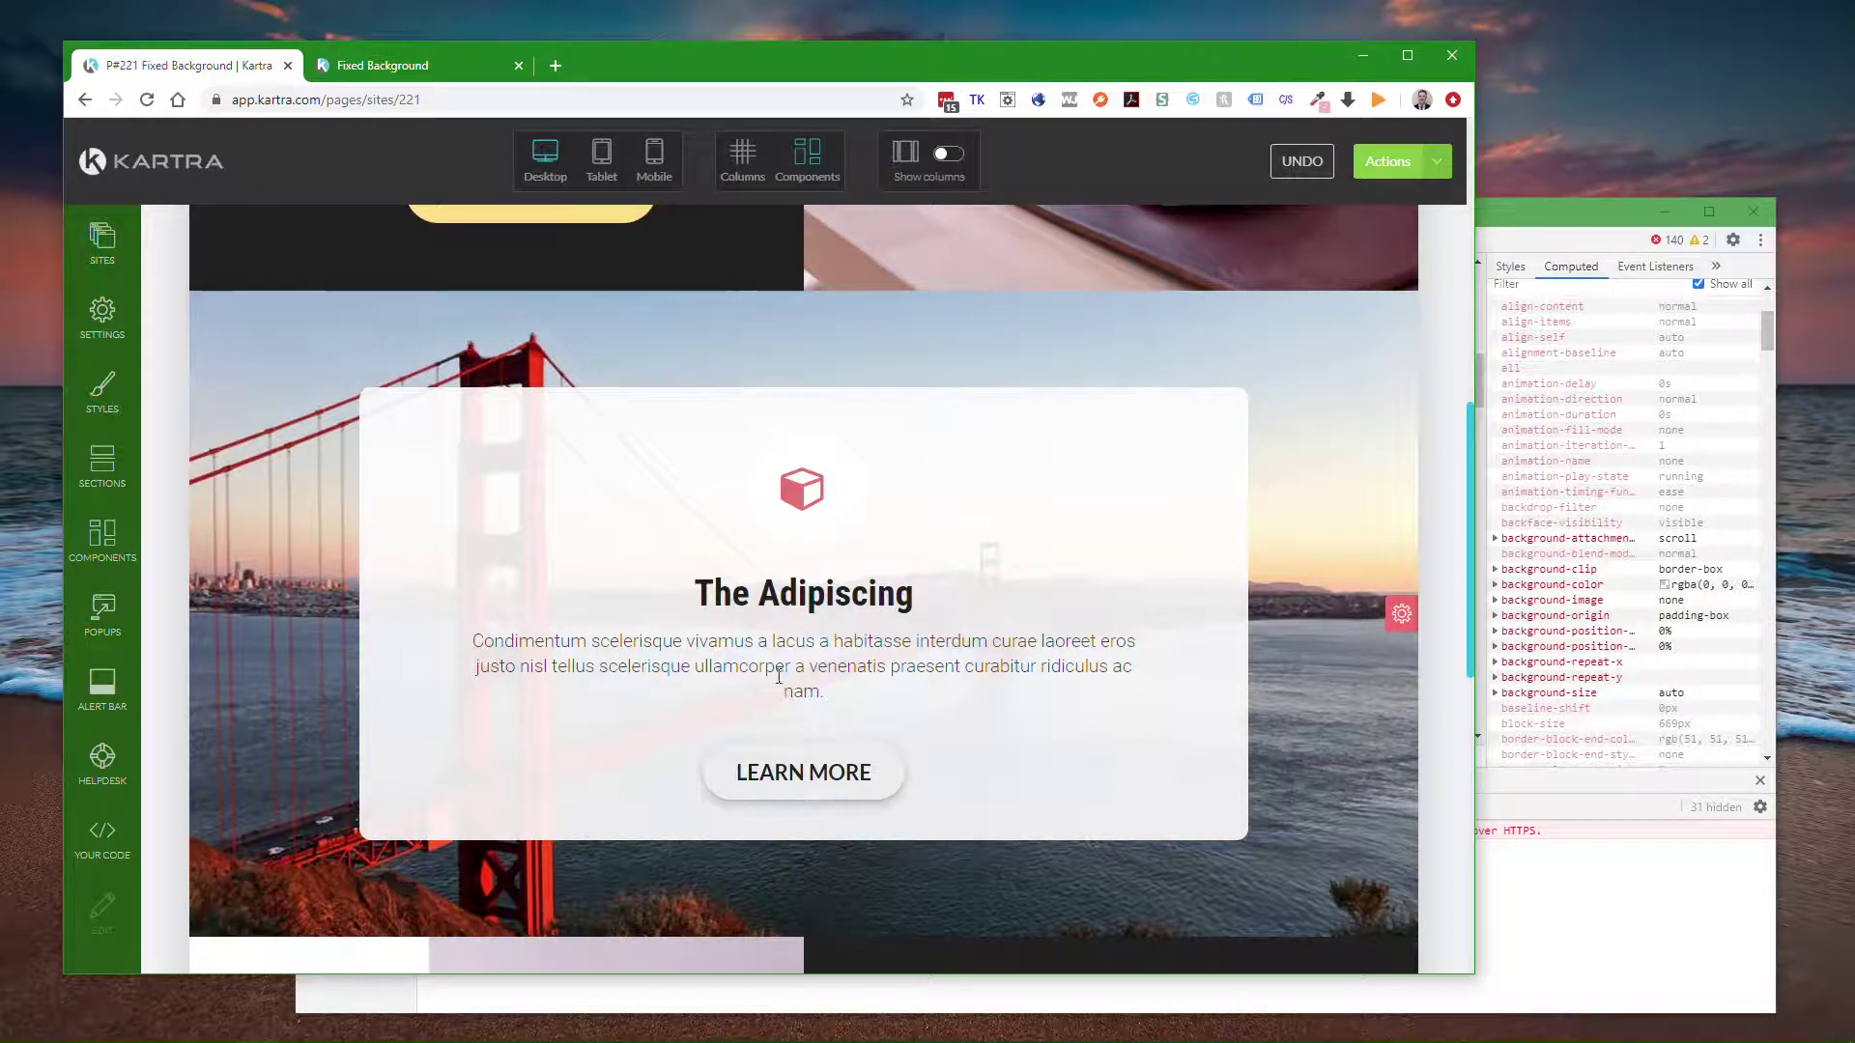
pyautogui.moveTo(831, 770)
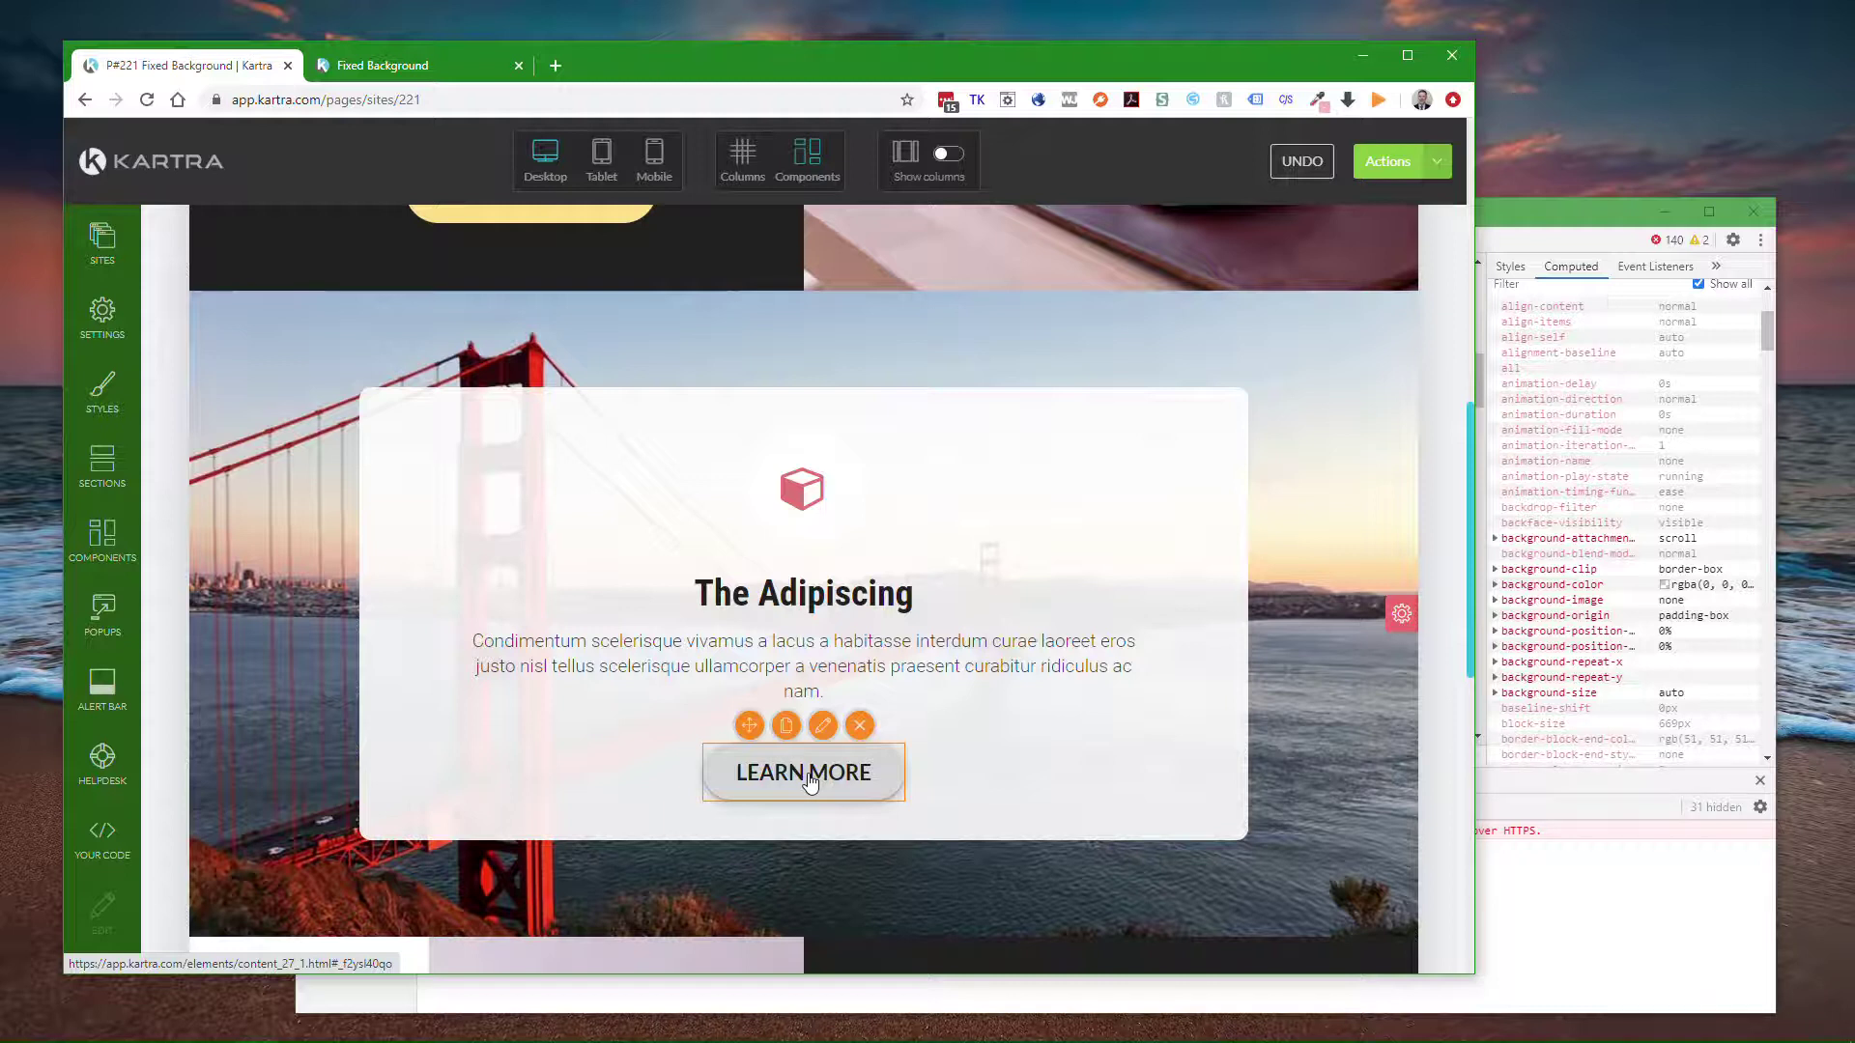
pyautogui.click(824, 726)
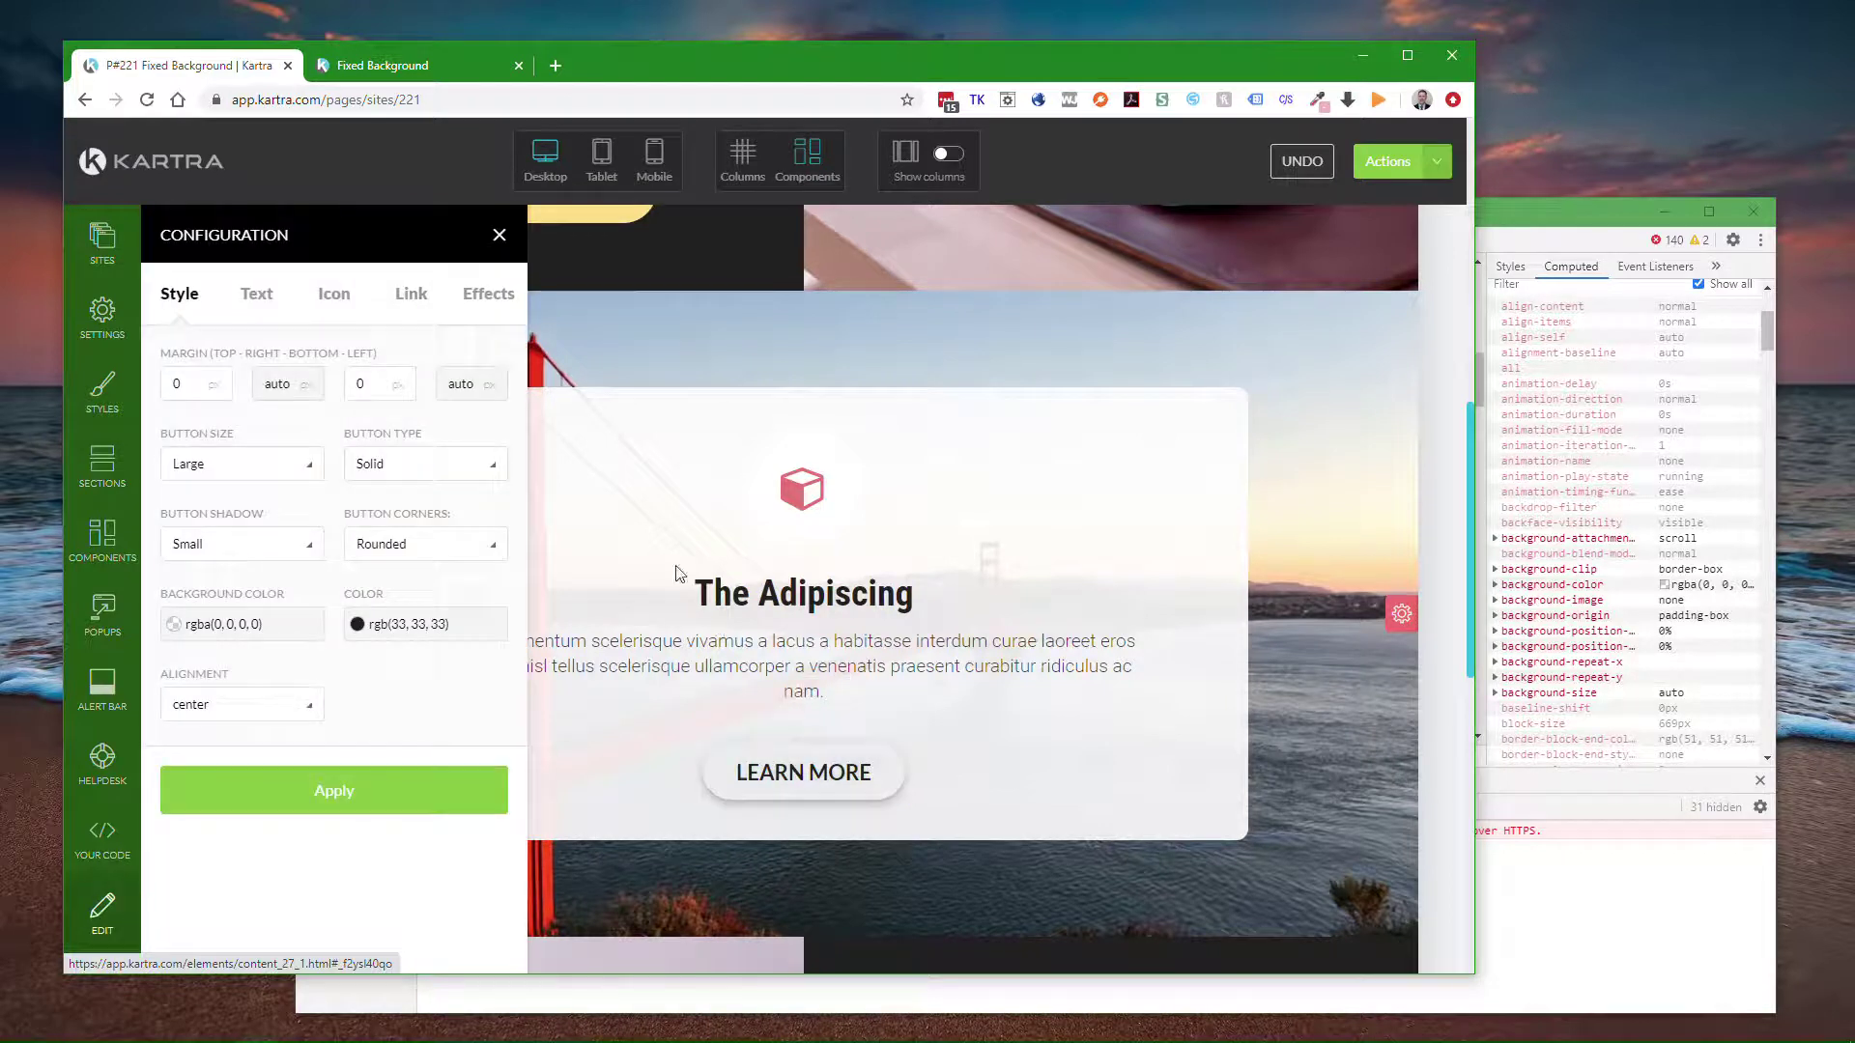
pyautogui.click(410, 295)
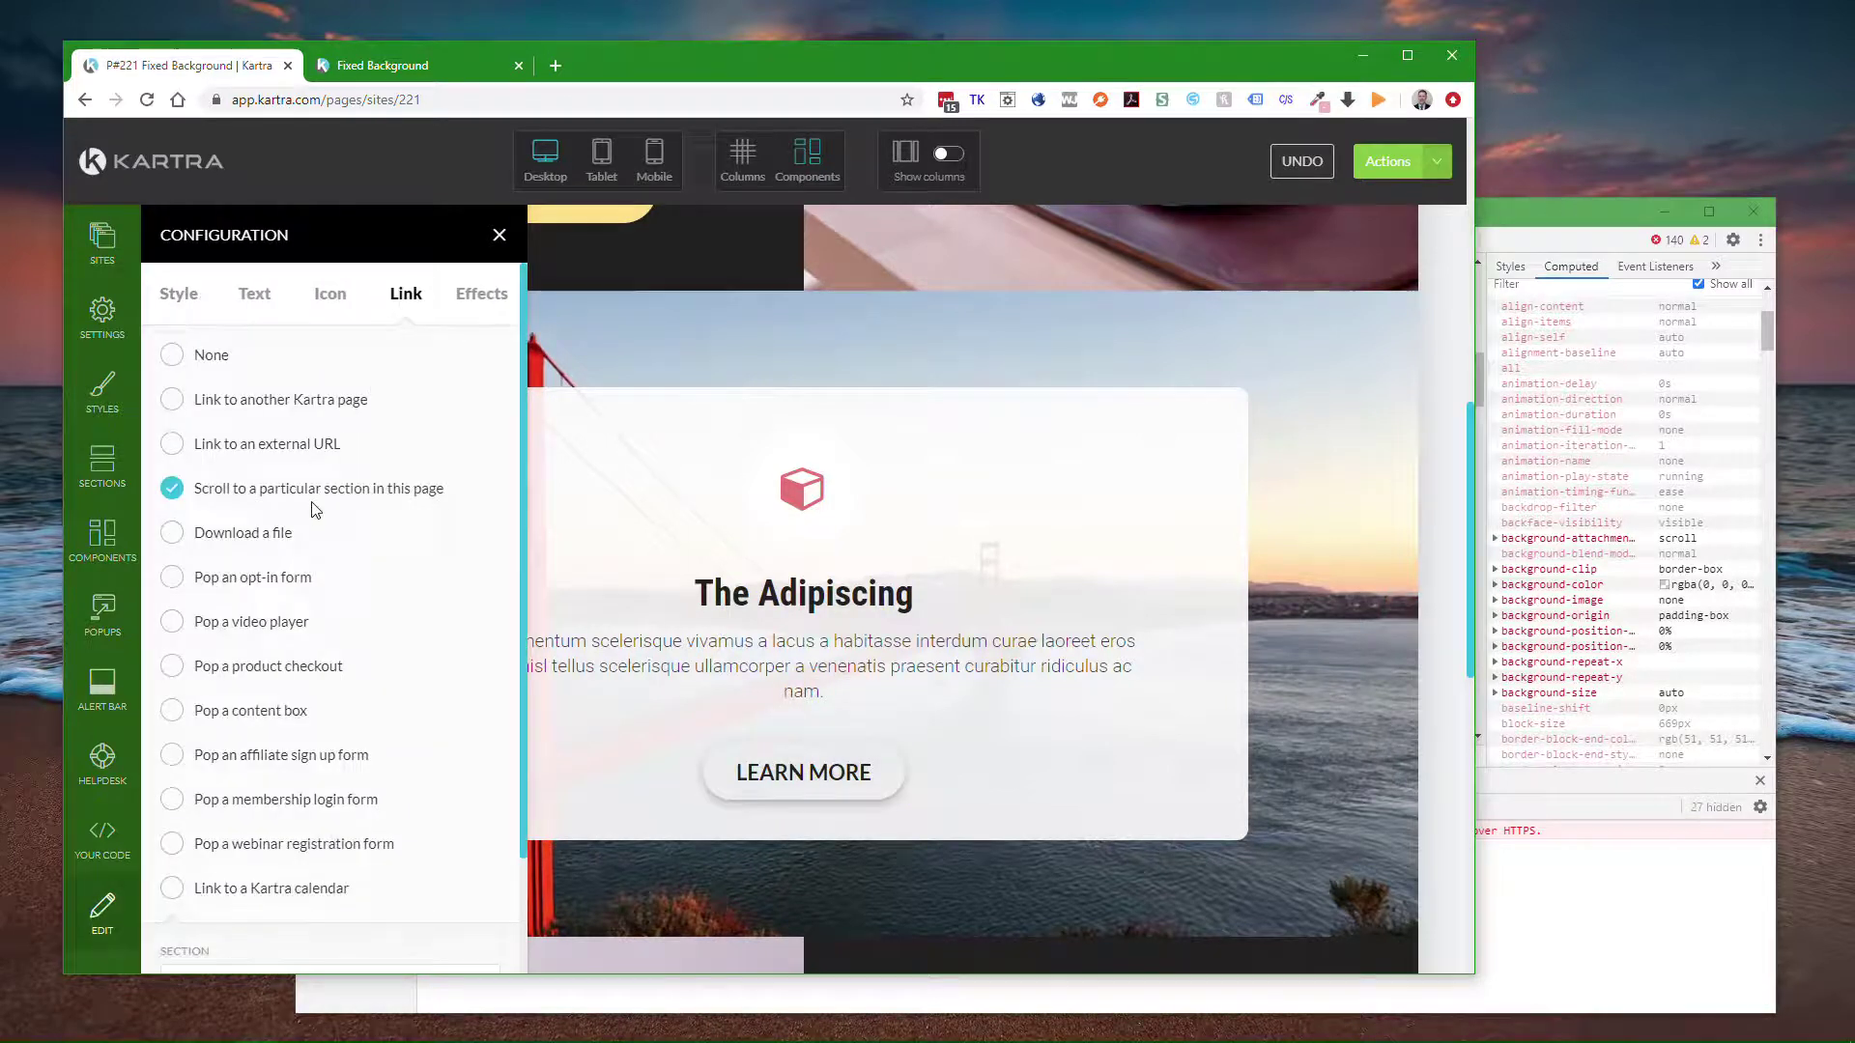
pyautogui.scroll(-2, 367, 506)
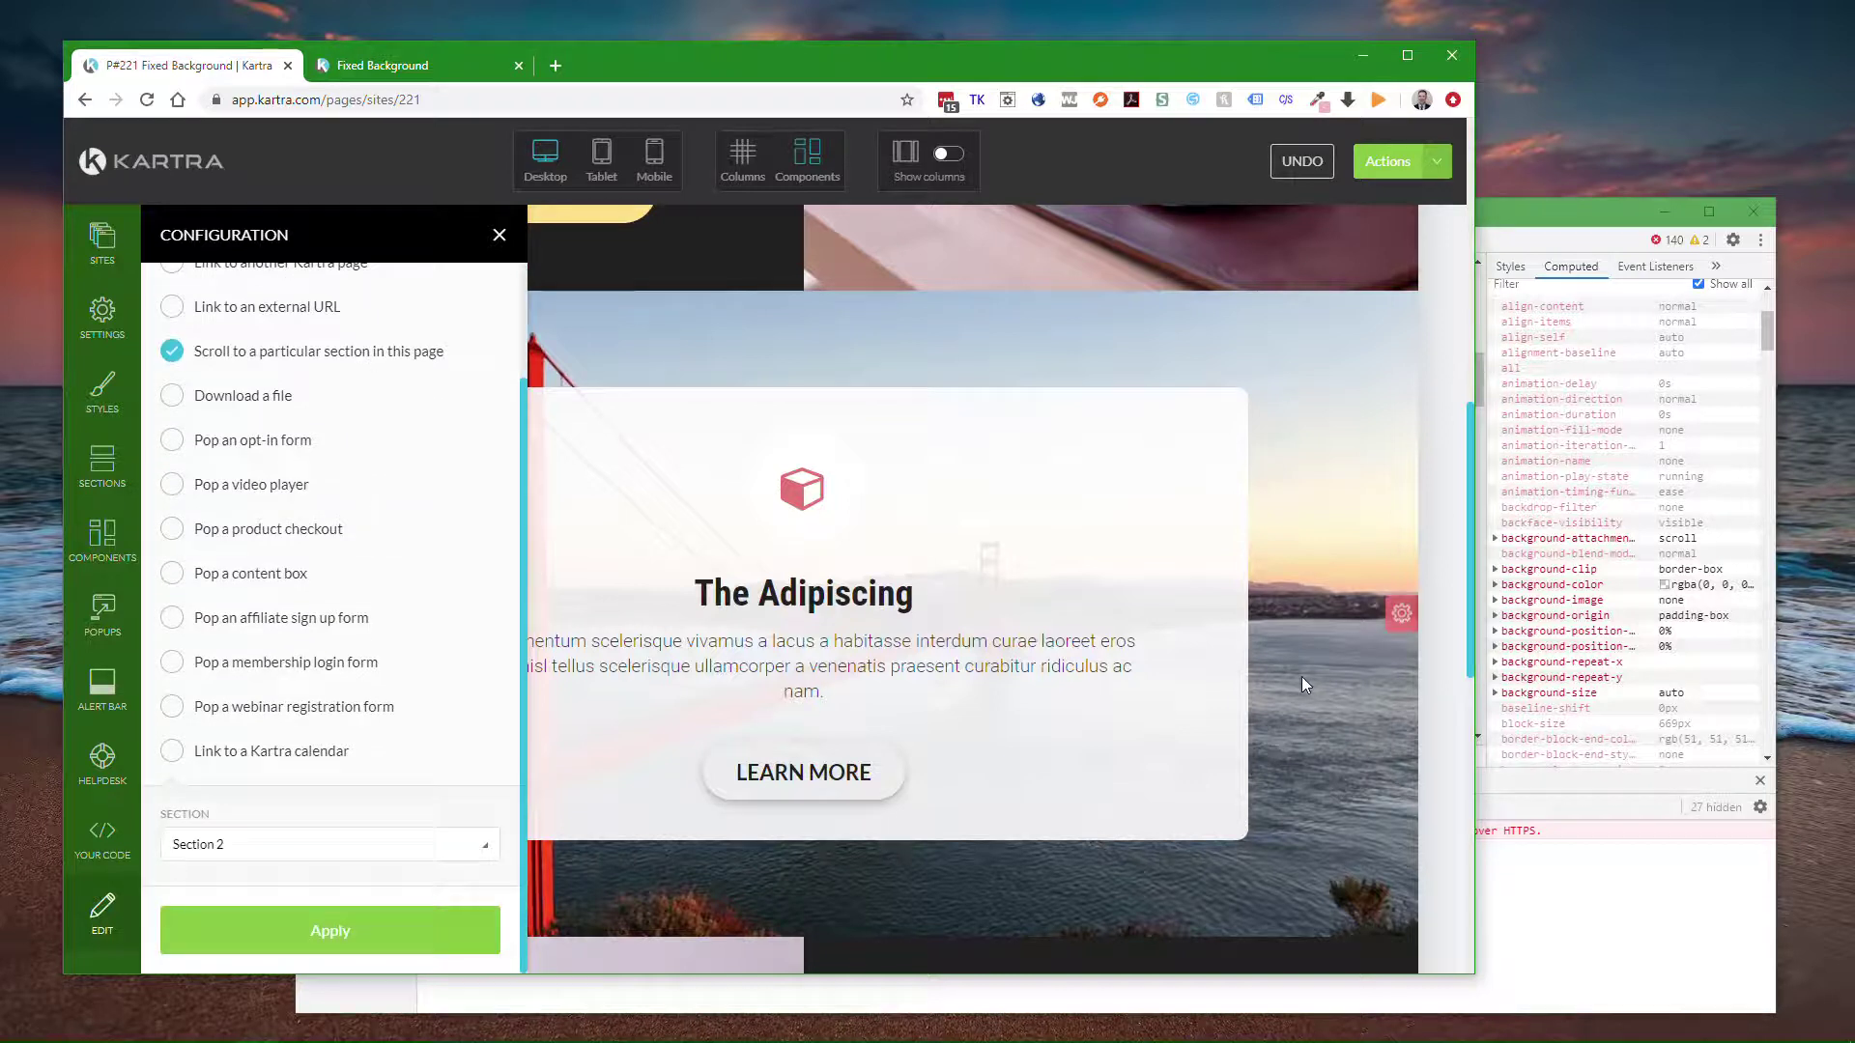
pyautogui.moveTo(1402, 606)
pyautogui.click(499, 237)
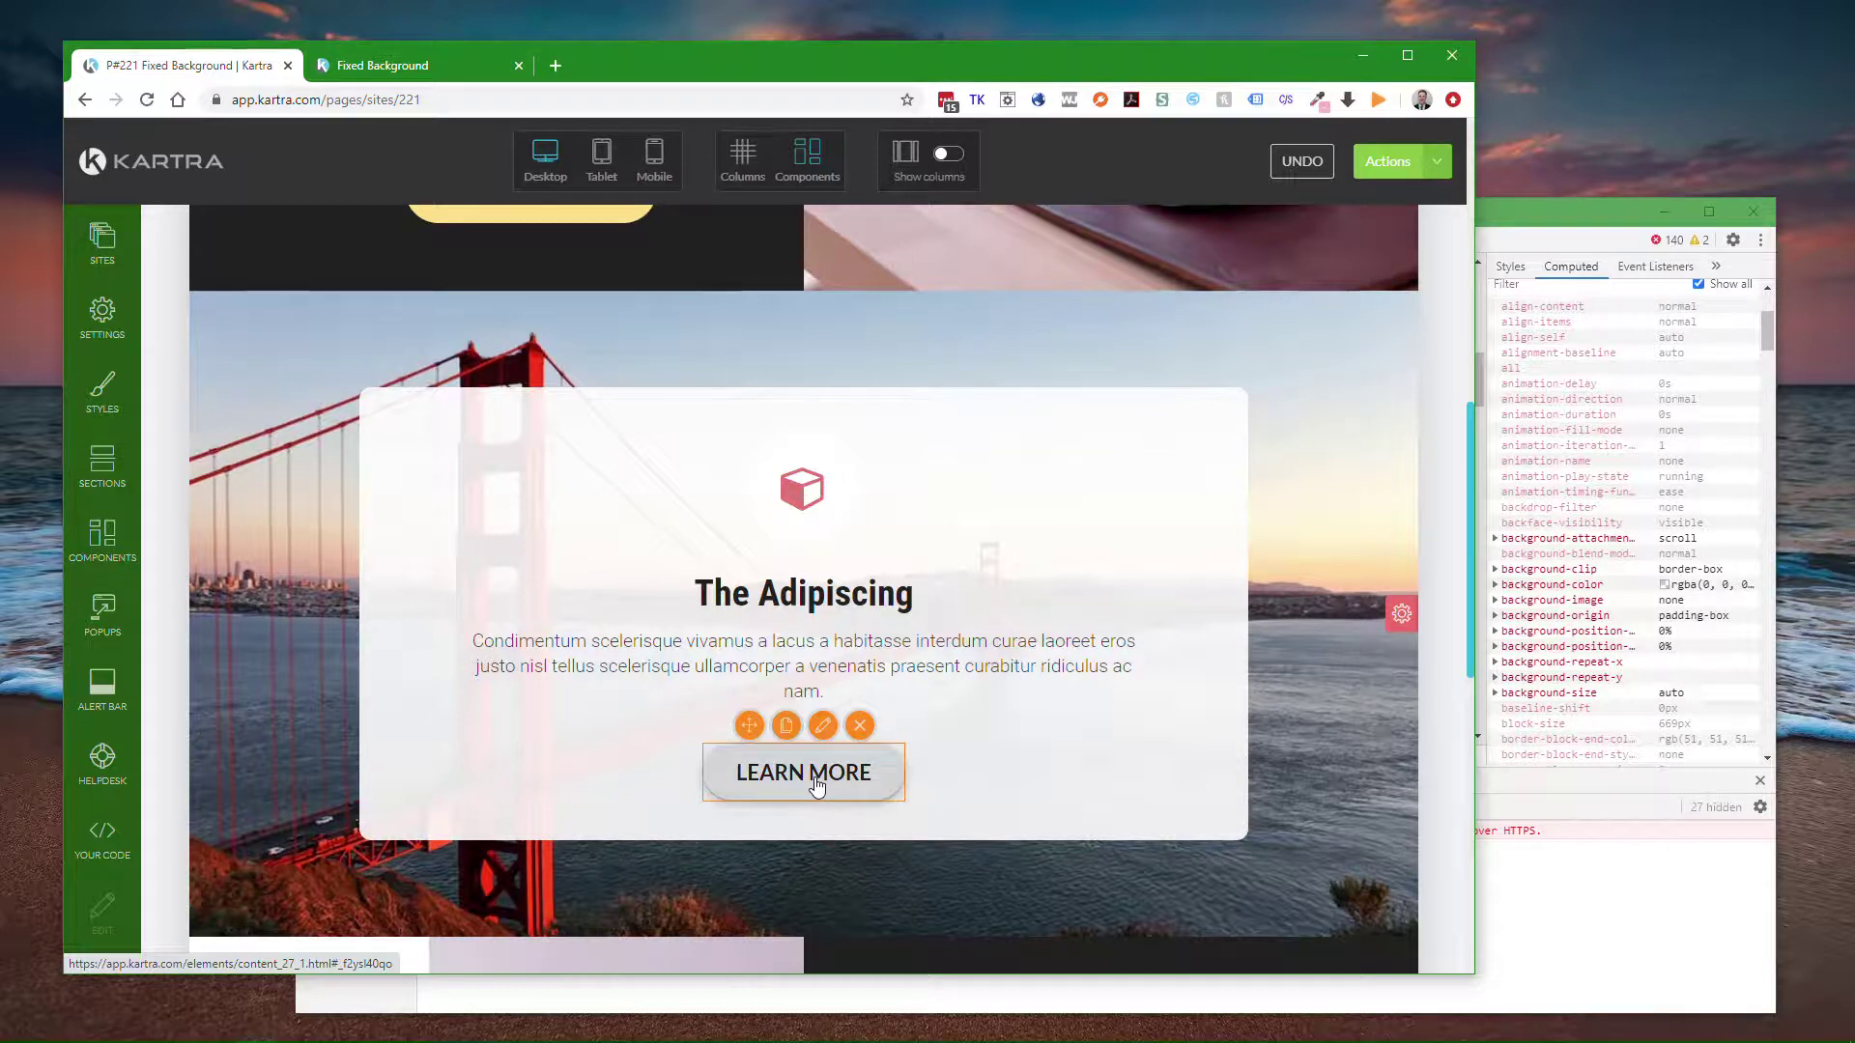
# - Copy the LEARN MORE link address and paste it into a Notepad note
pyautogui.rightClick(815, 785)
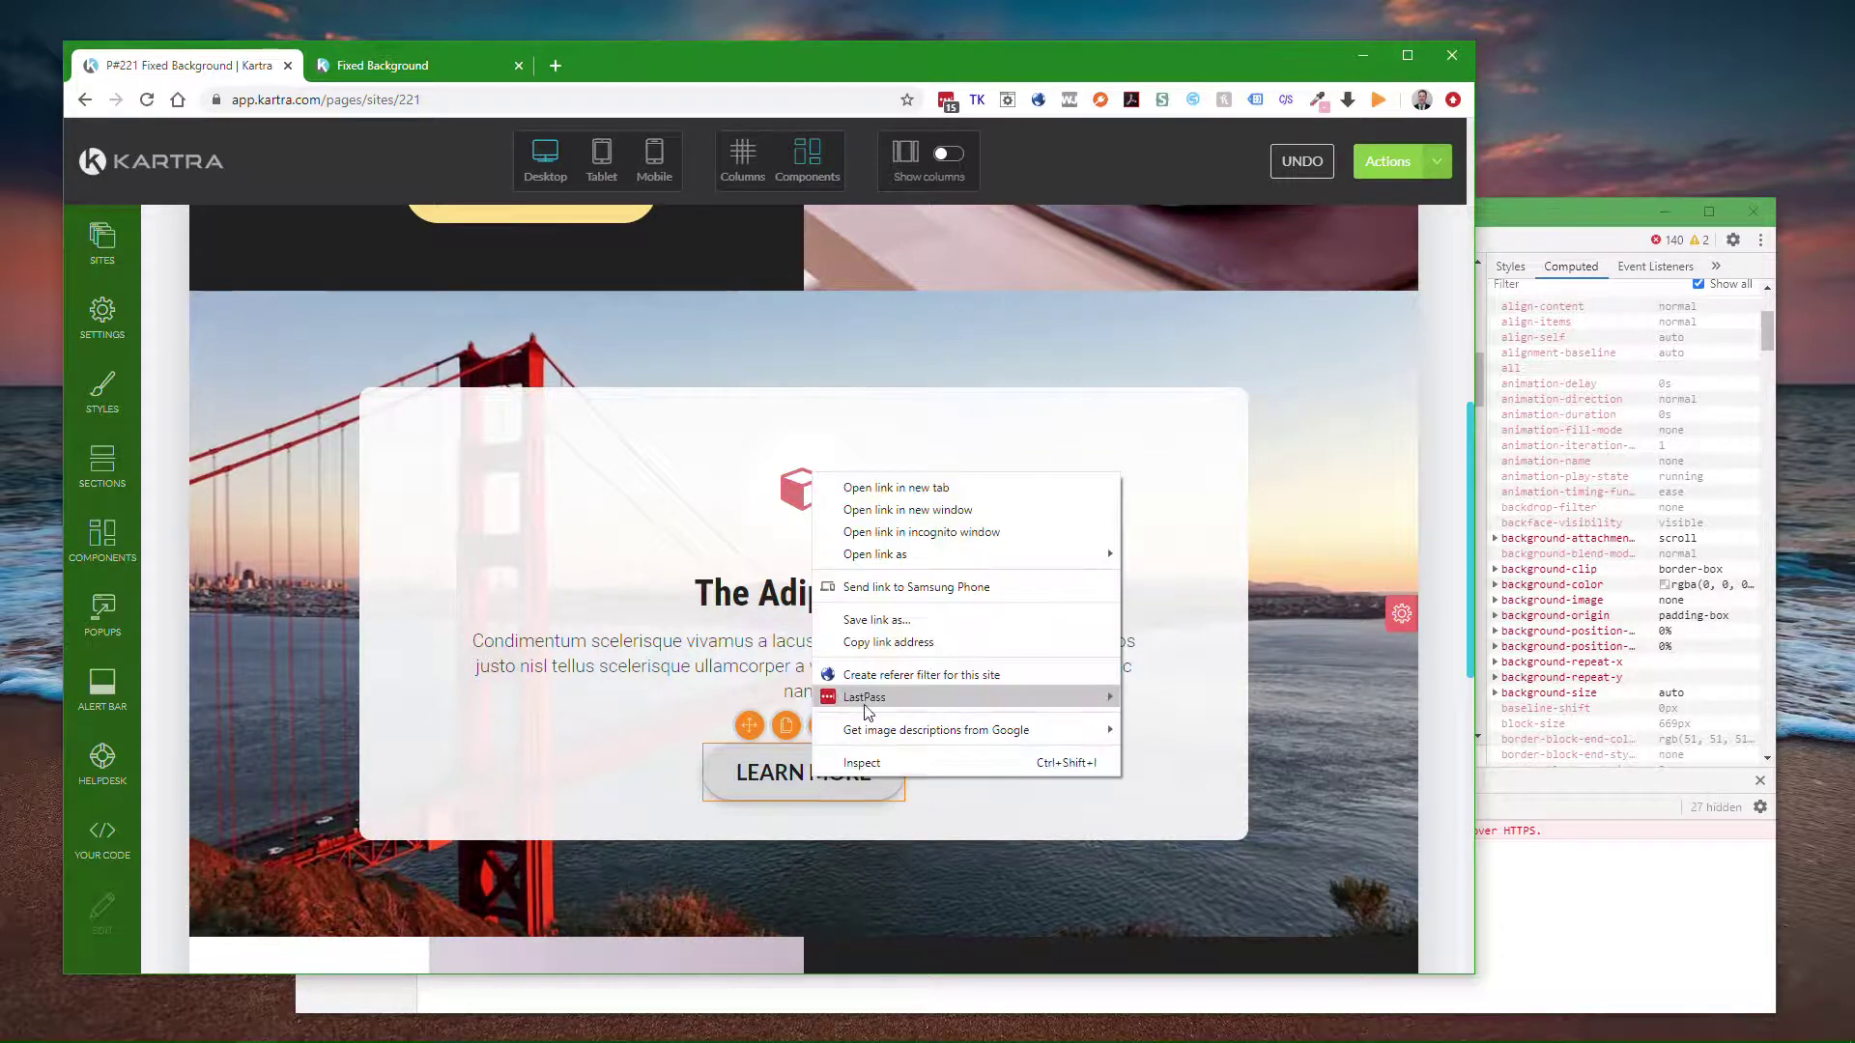
pyautogui.click(897, 647)
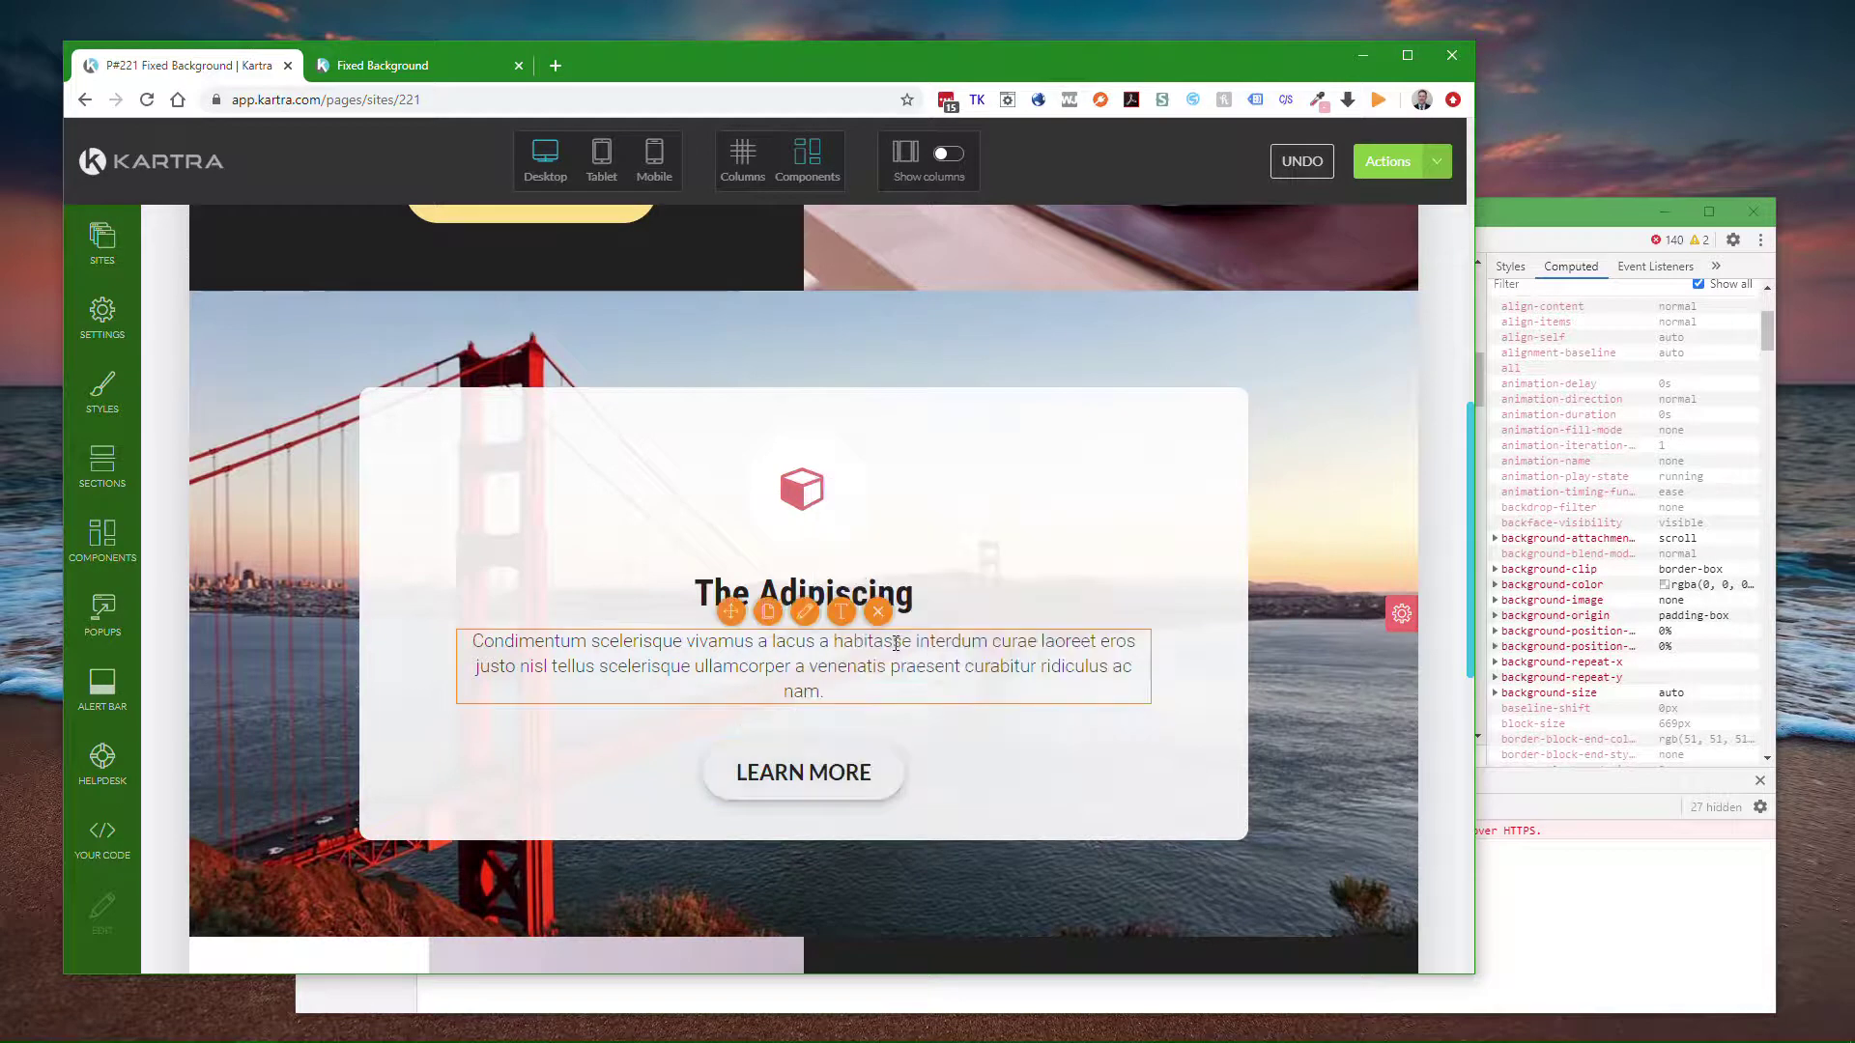
pyautogui.press('super+r')
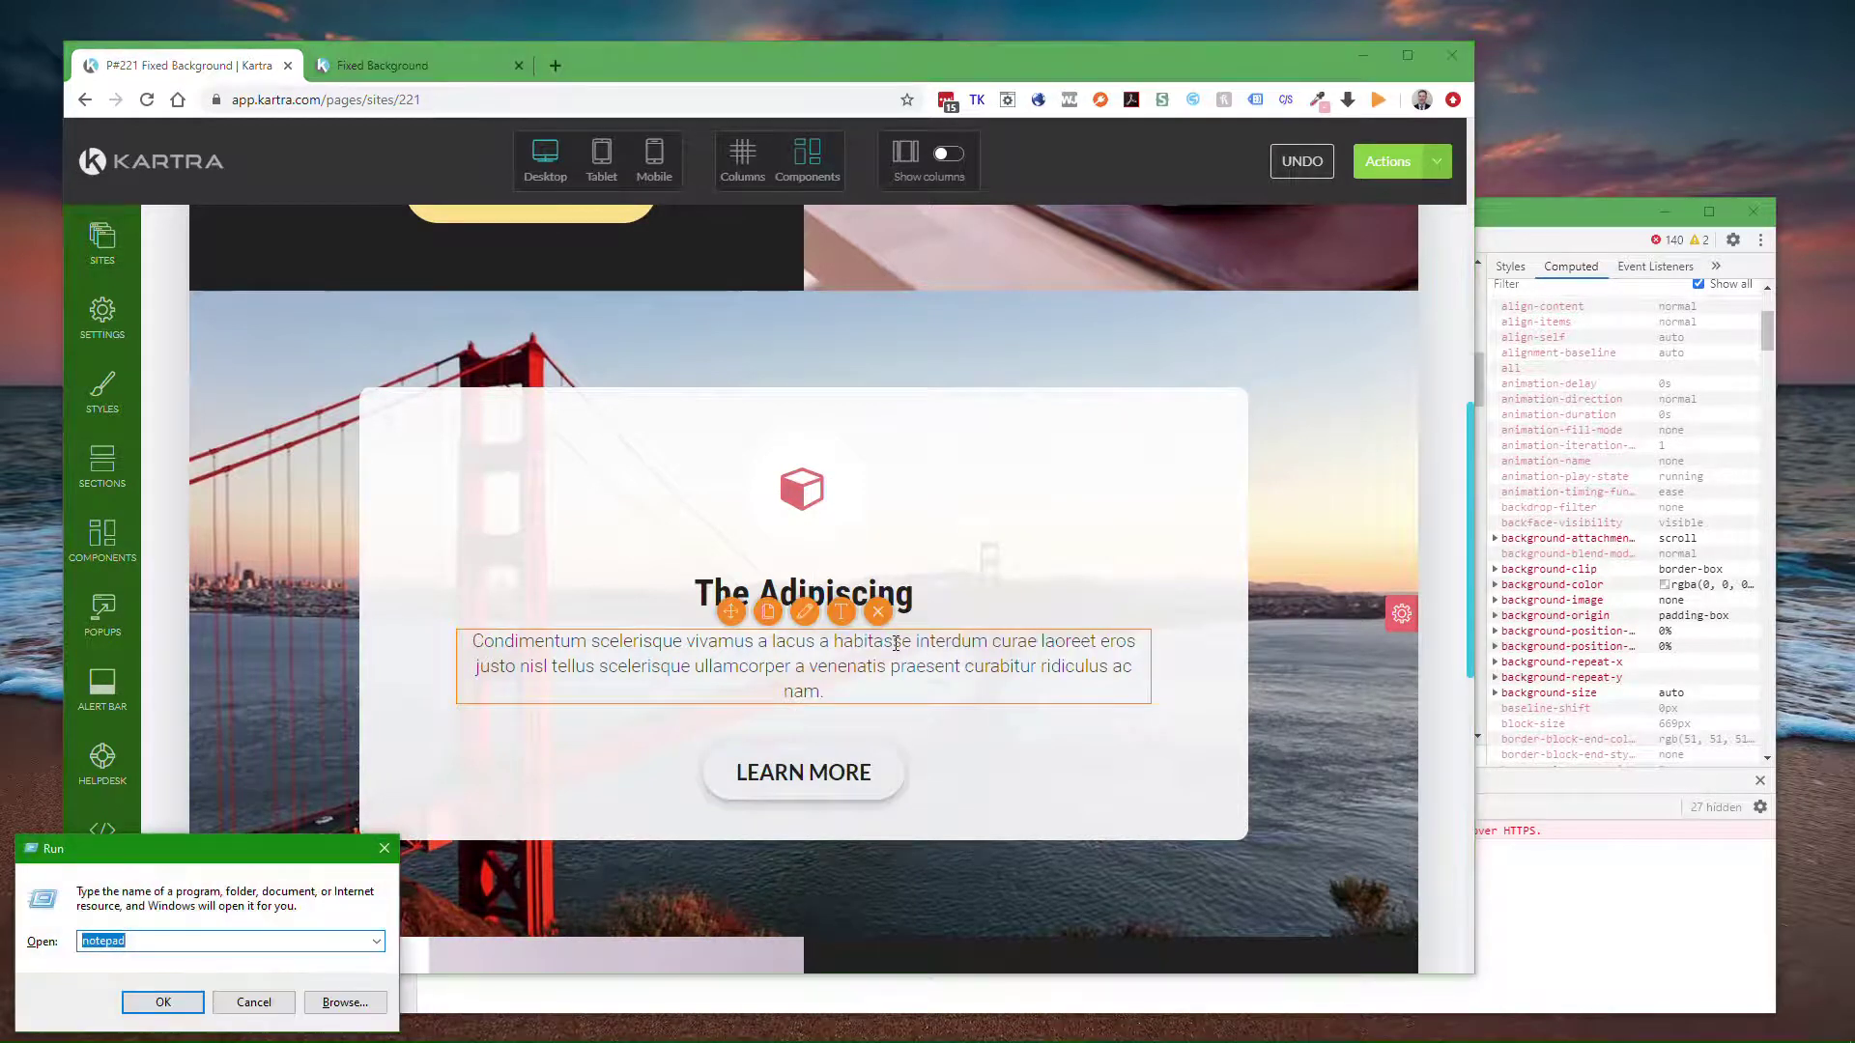
pyautogui.press('Escape')
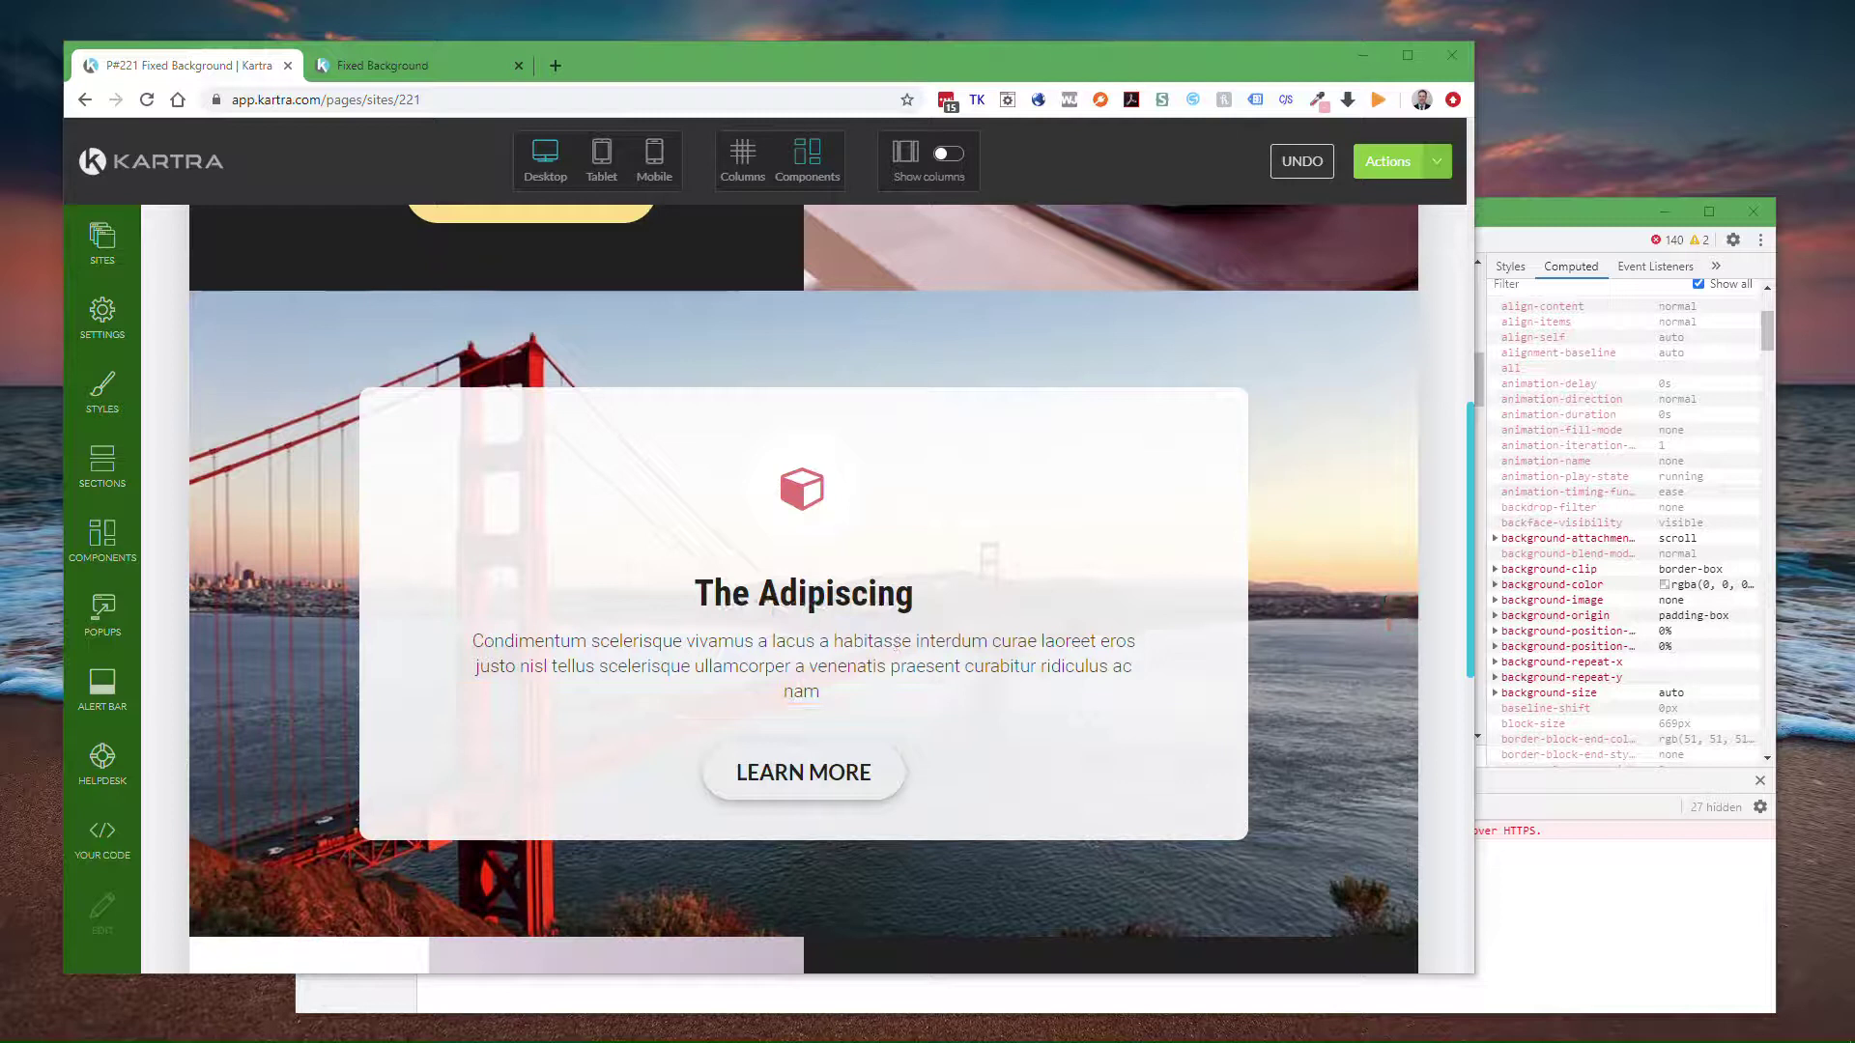
pyautogui.moveTo(418, 232); pyautogui.dragTo(588, 236)
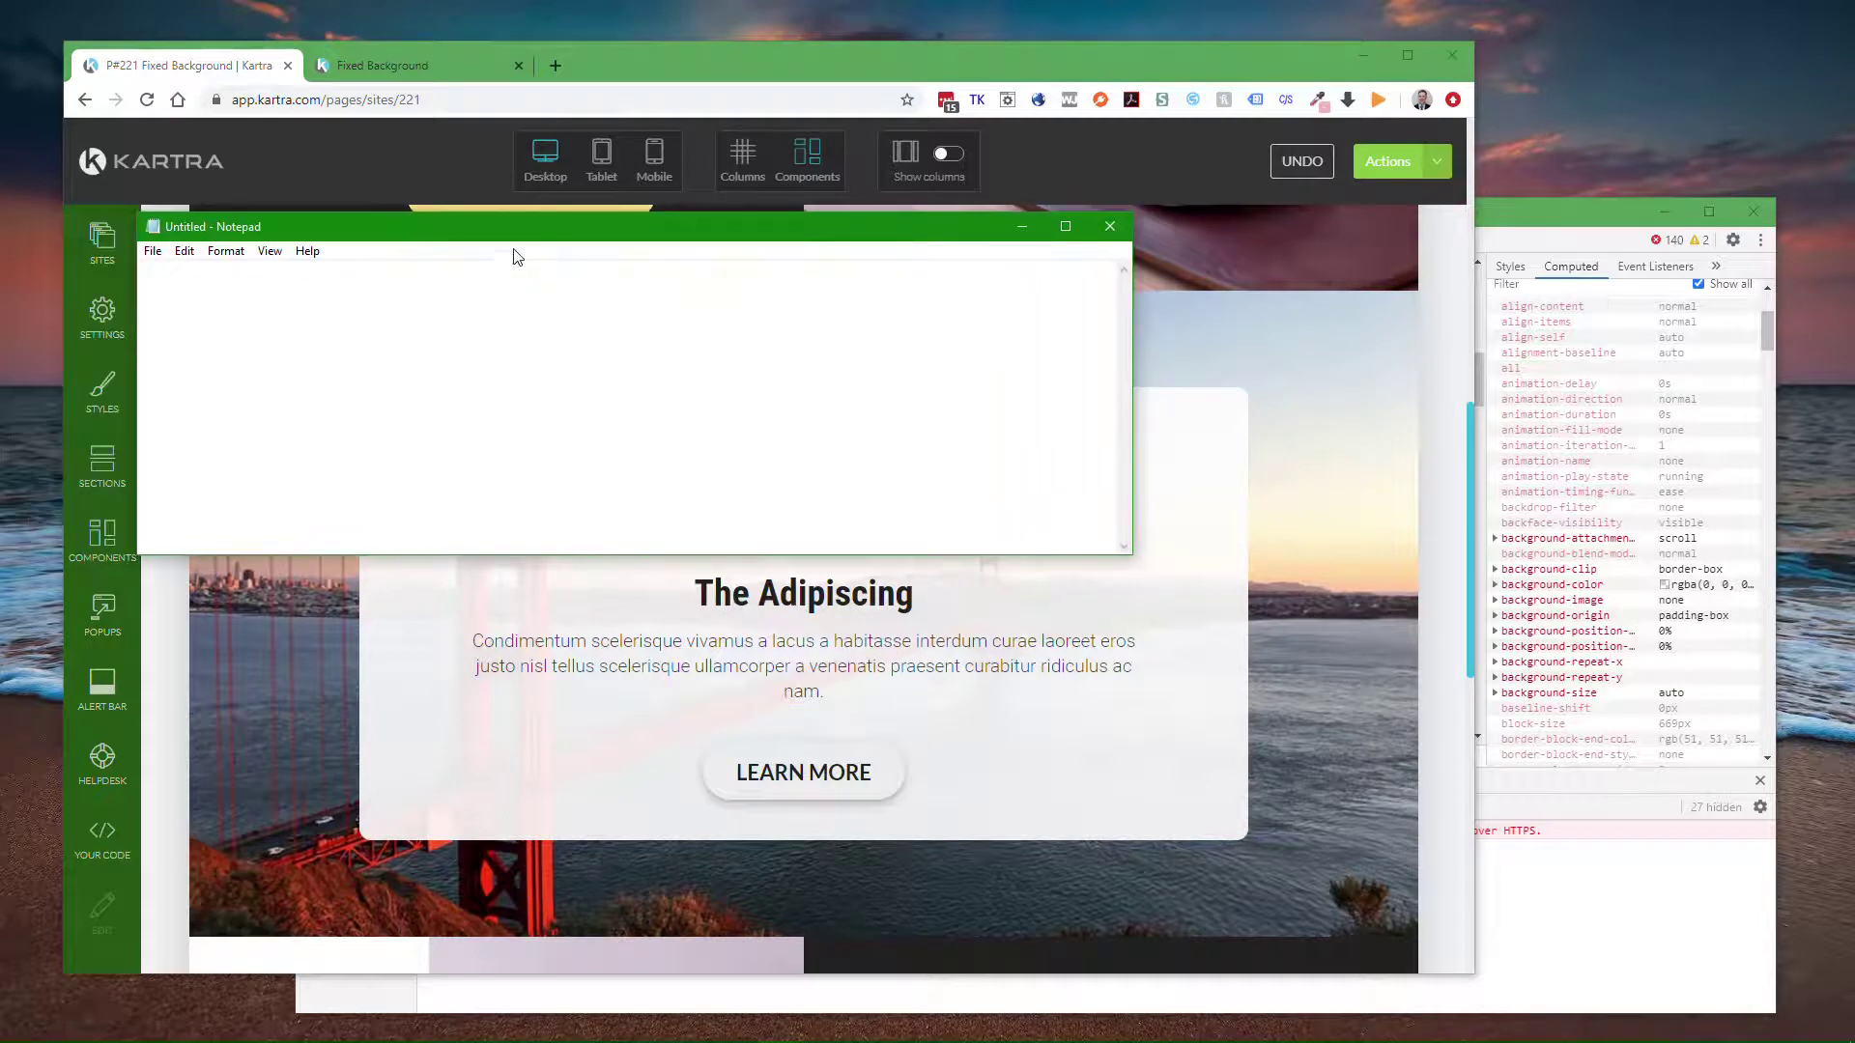
pyautogui.write('https://app.kartra.com/elements/content_27_1.html#_f2ysl40qo')
# - Select the section id f2ysl40qo after html# and minimize Notepad
pyautogui.hotkey('ctrl', 'a')
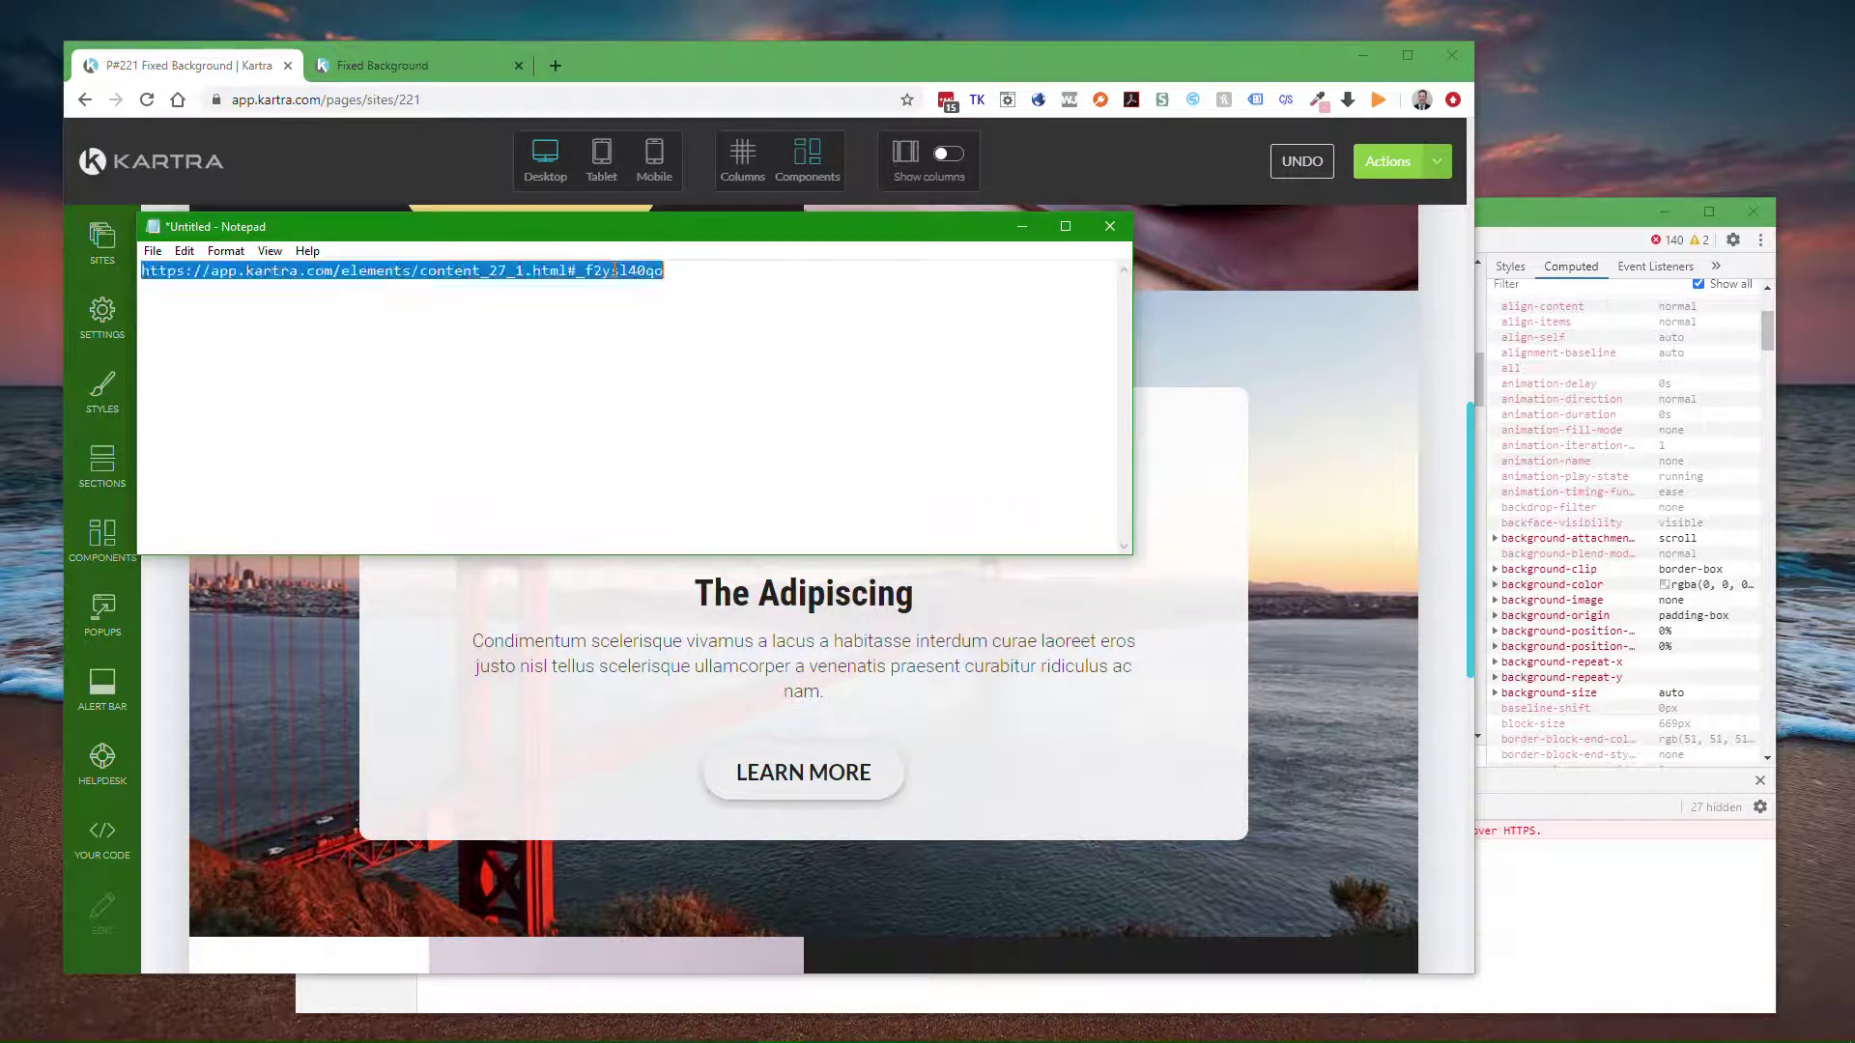
pyautogui.click(571, 270)
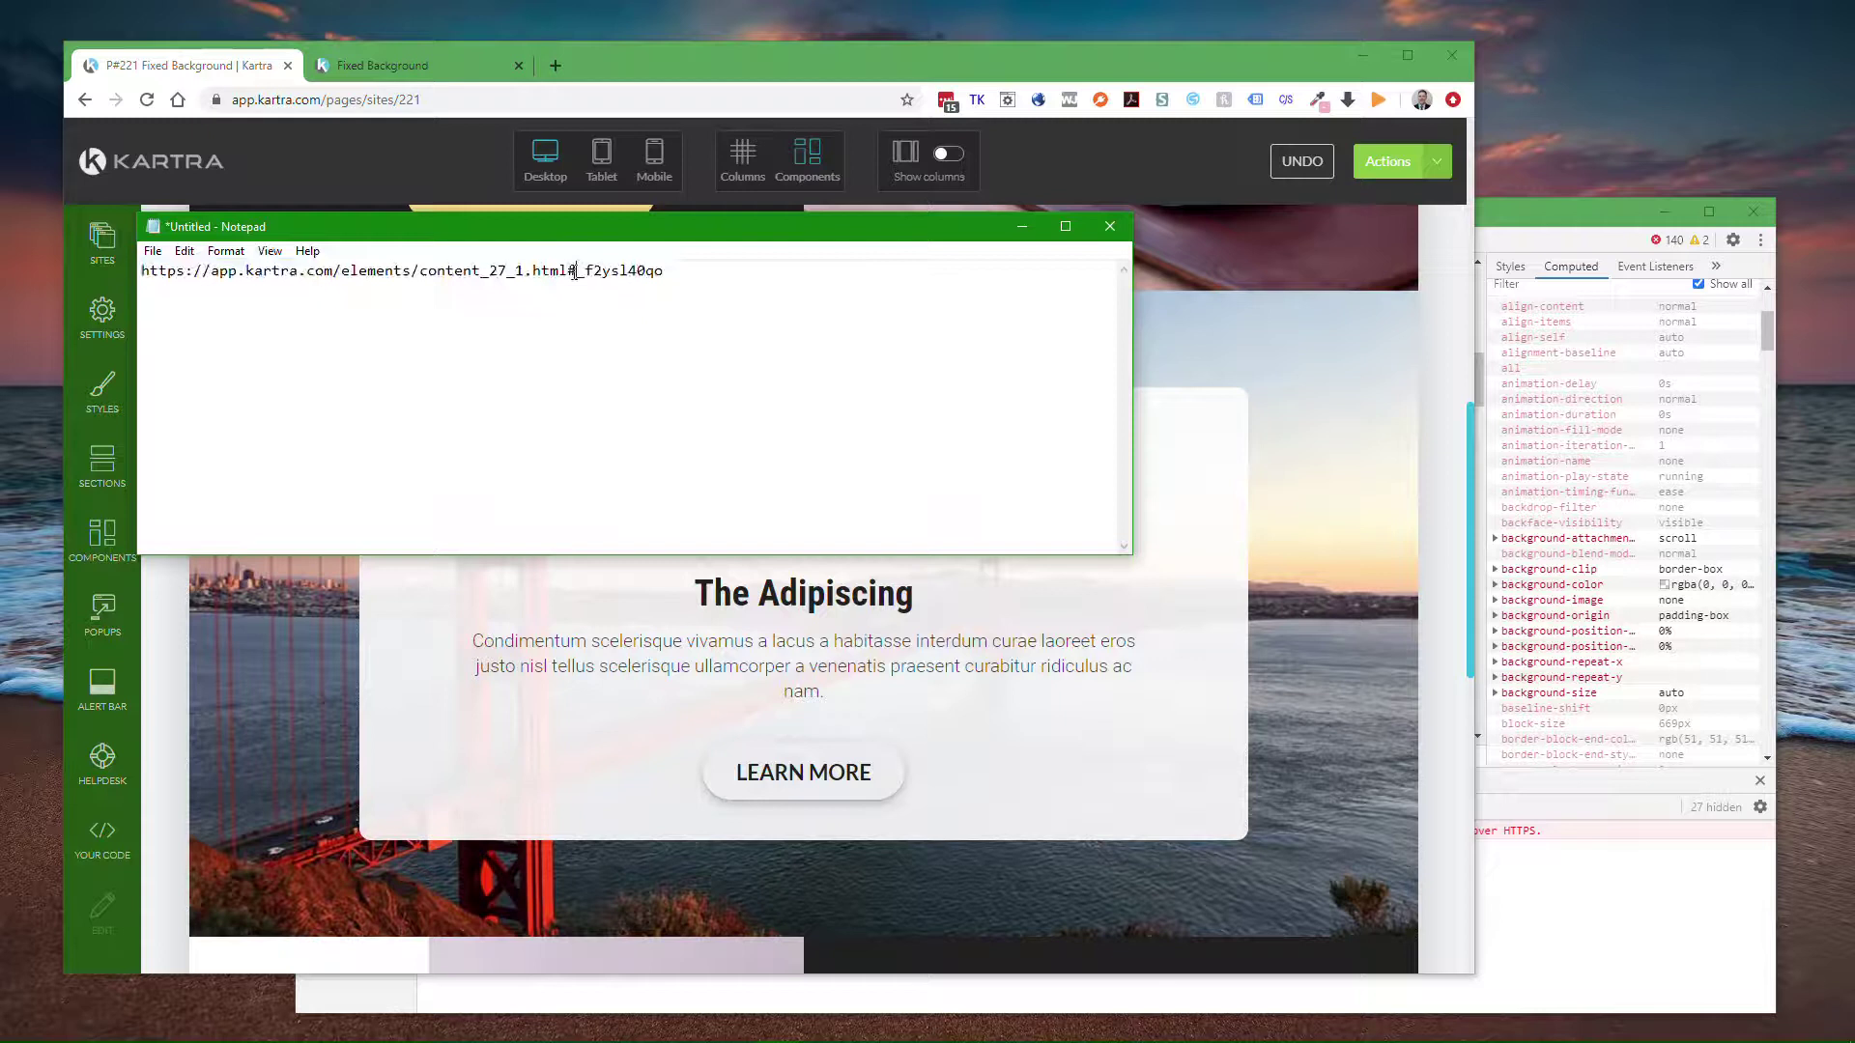
pyautogui.moveTo(577, 271); pyautogui.dragTo(667, 274)
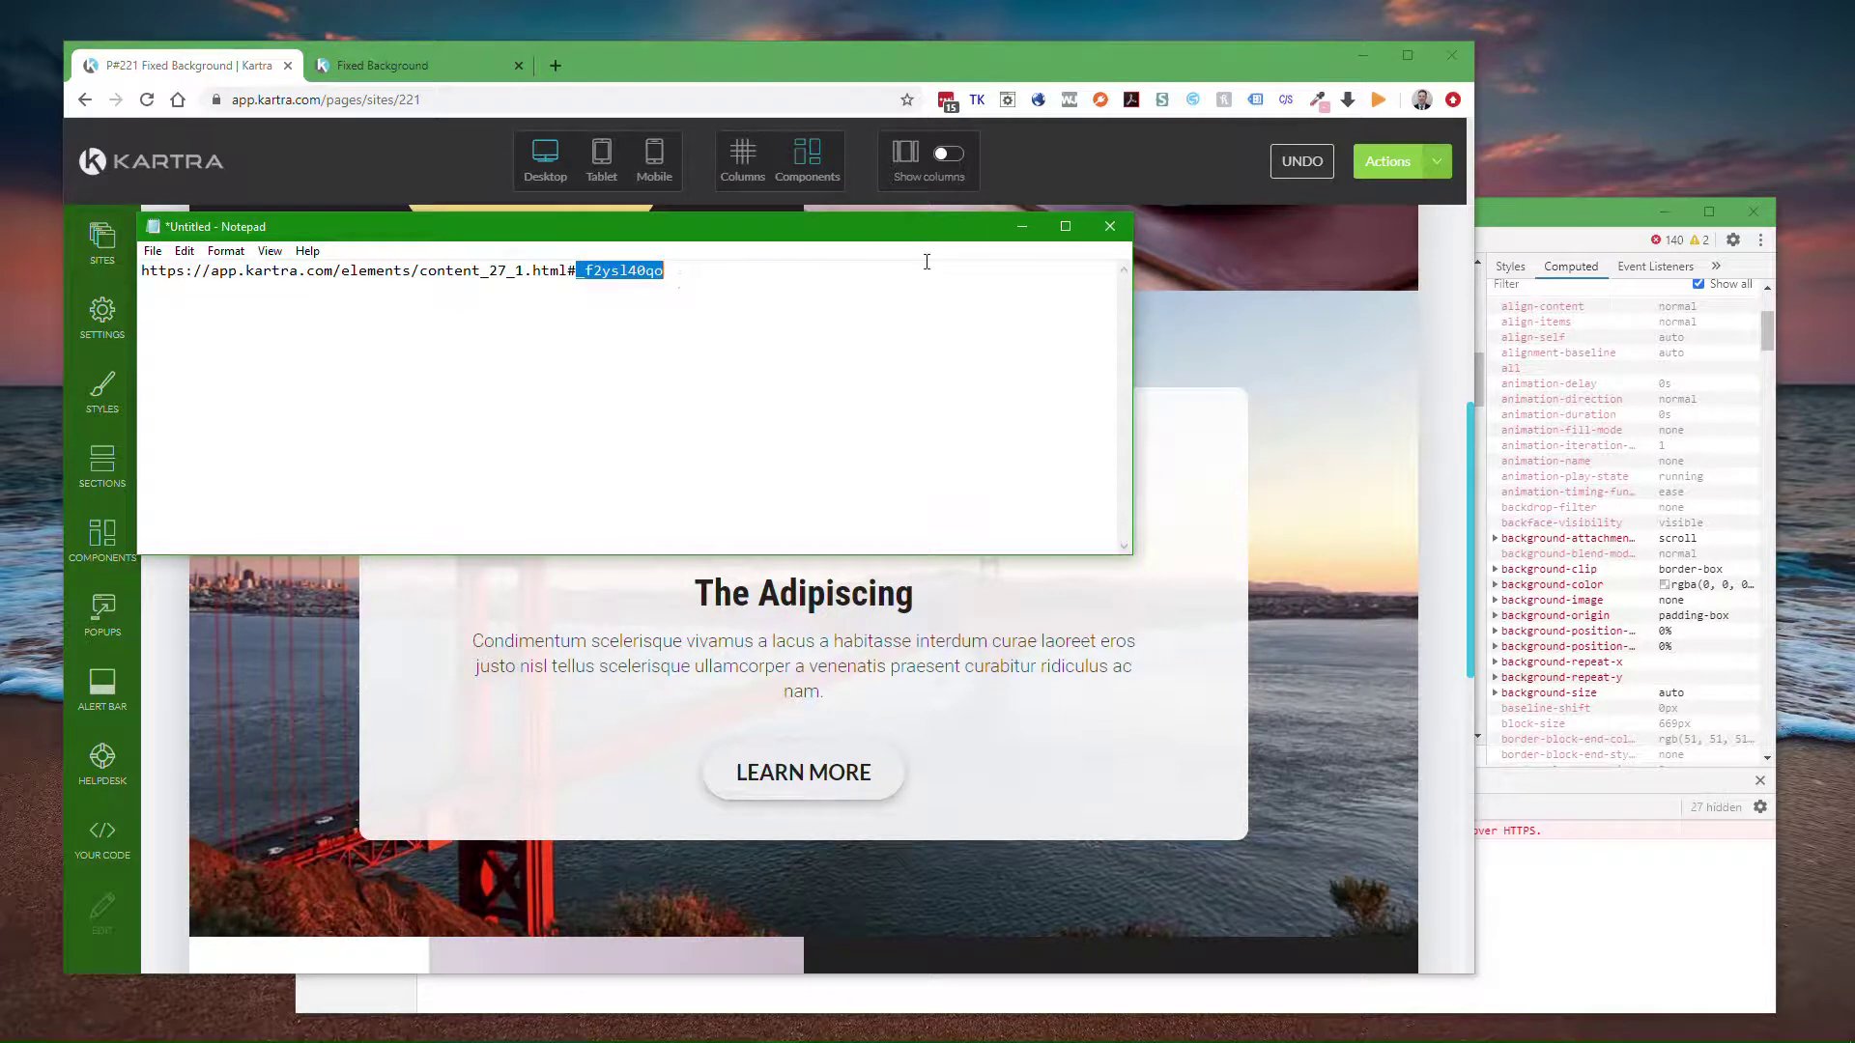
pyautogui.click(1022, 229)
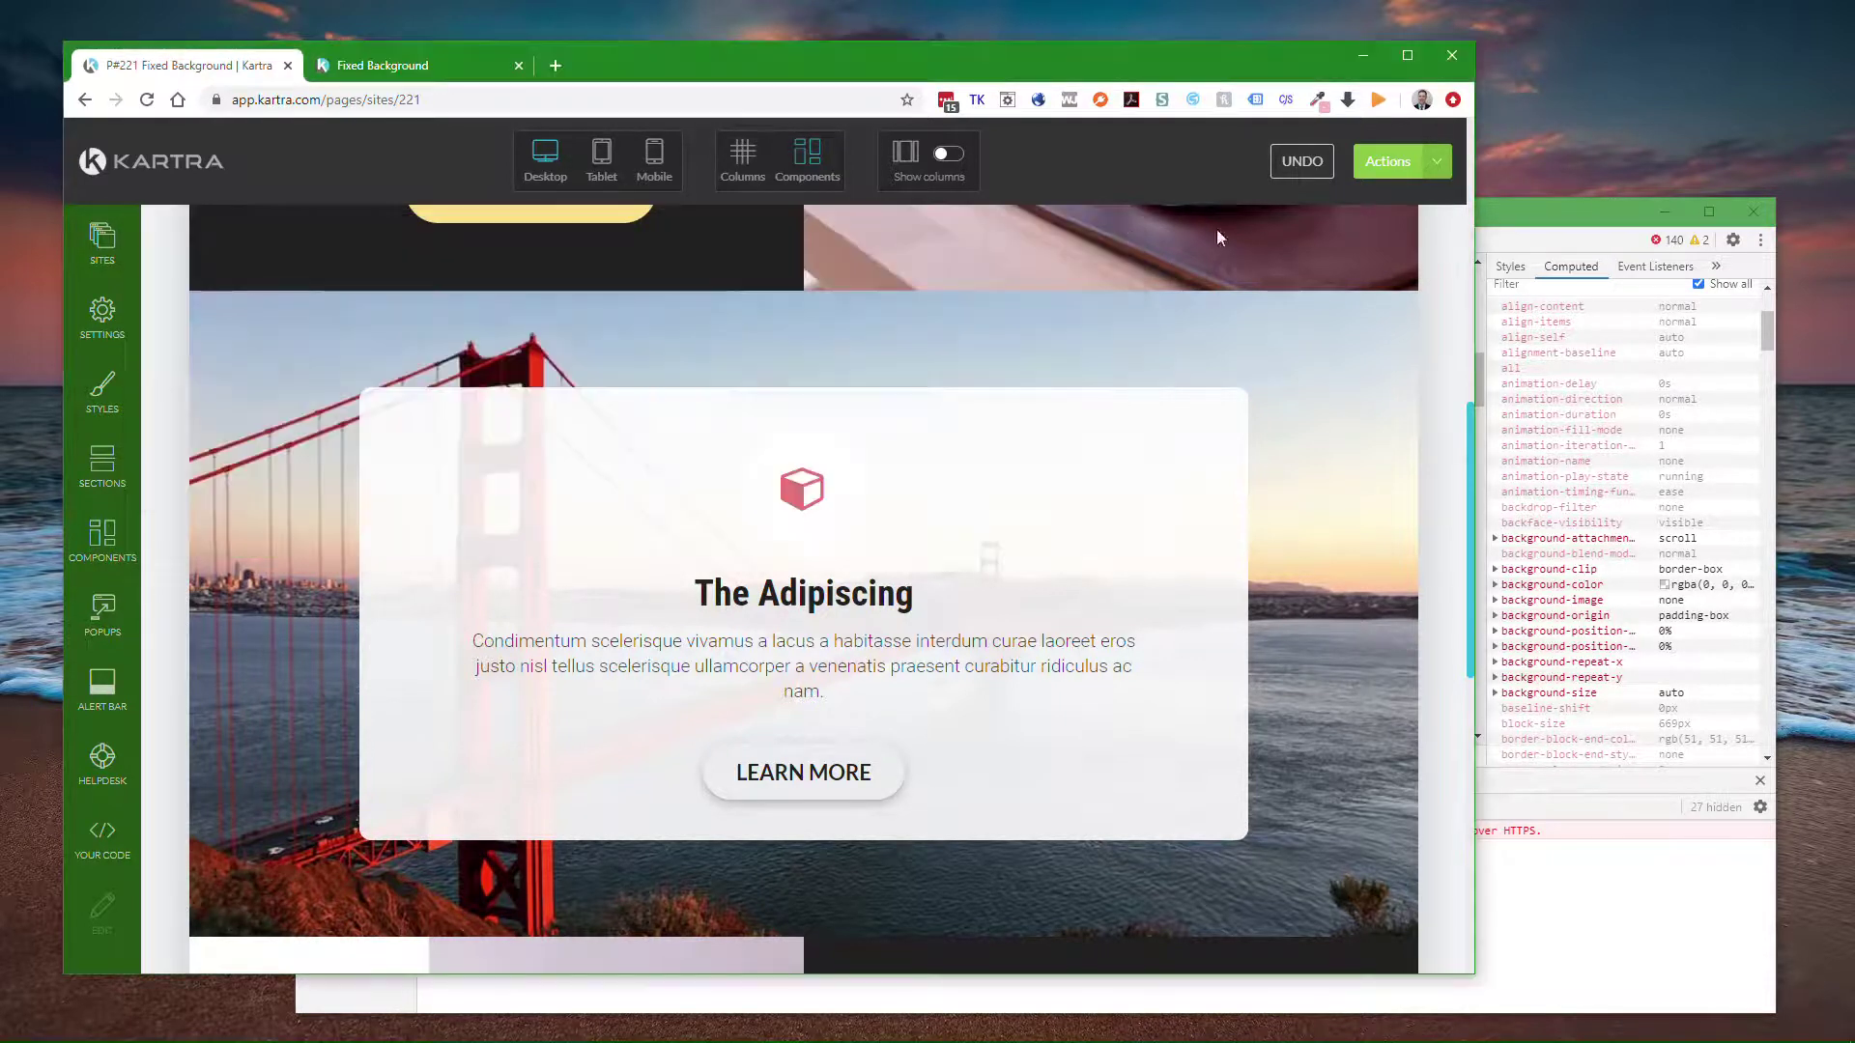
# - Inspect the Golden Gate section and select its background_changer div and iframe with id _f2ysl40qo
pyautogui.click(1555, 209)
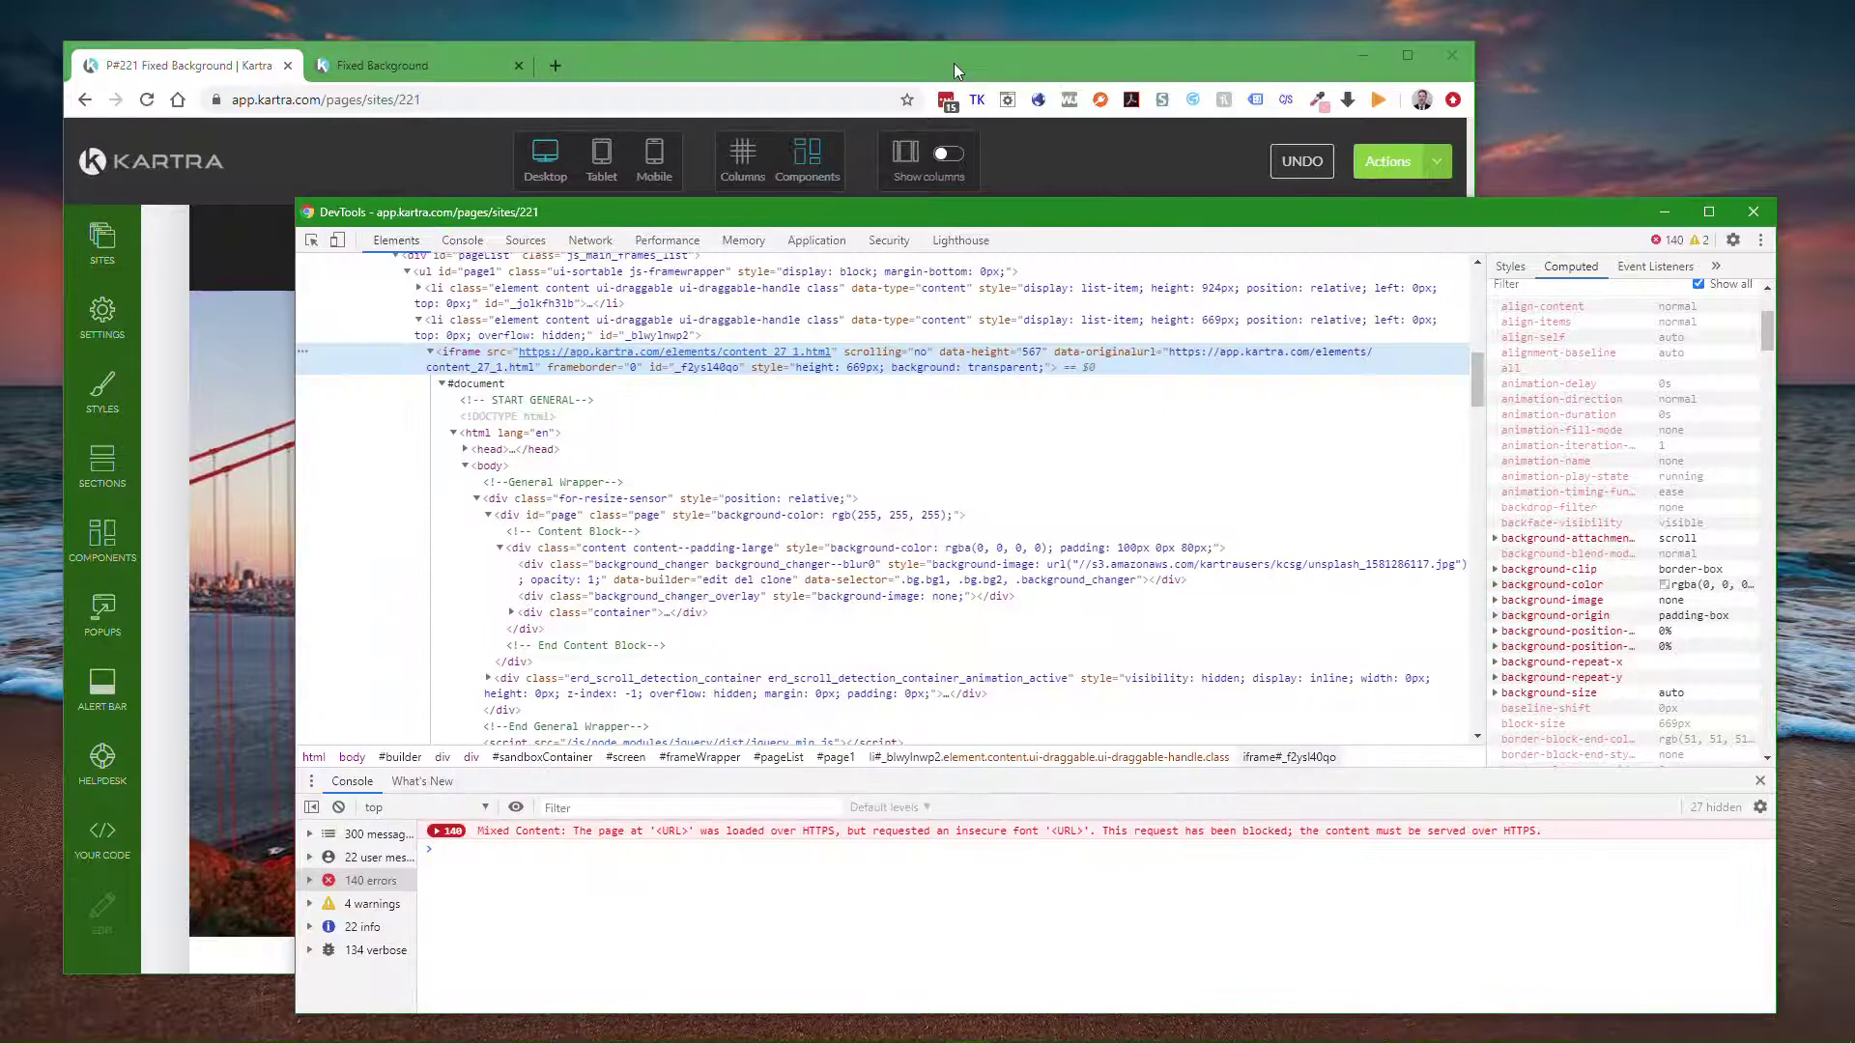
pyautogui.click(908, 56)
pyautogui.rightClick(688, 344)
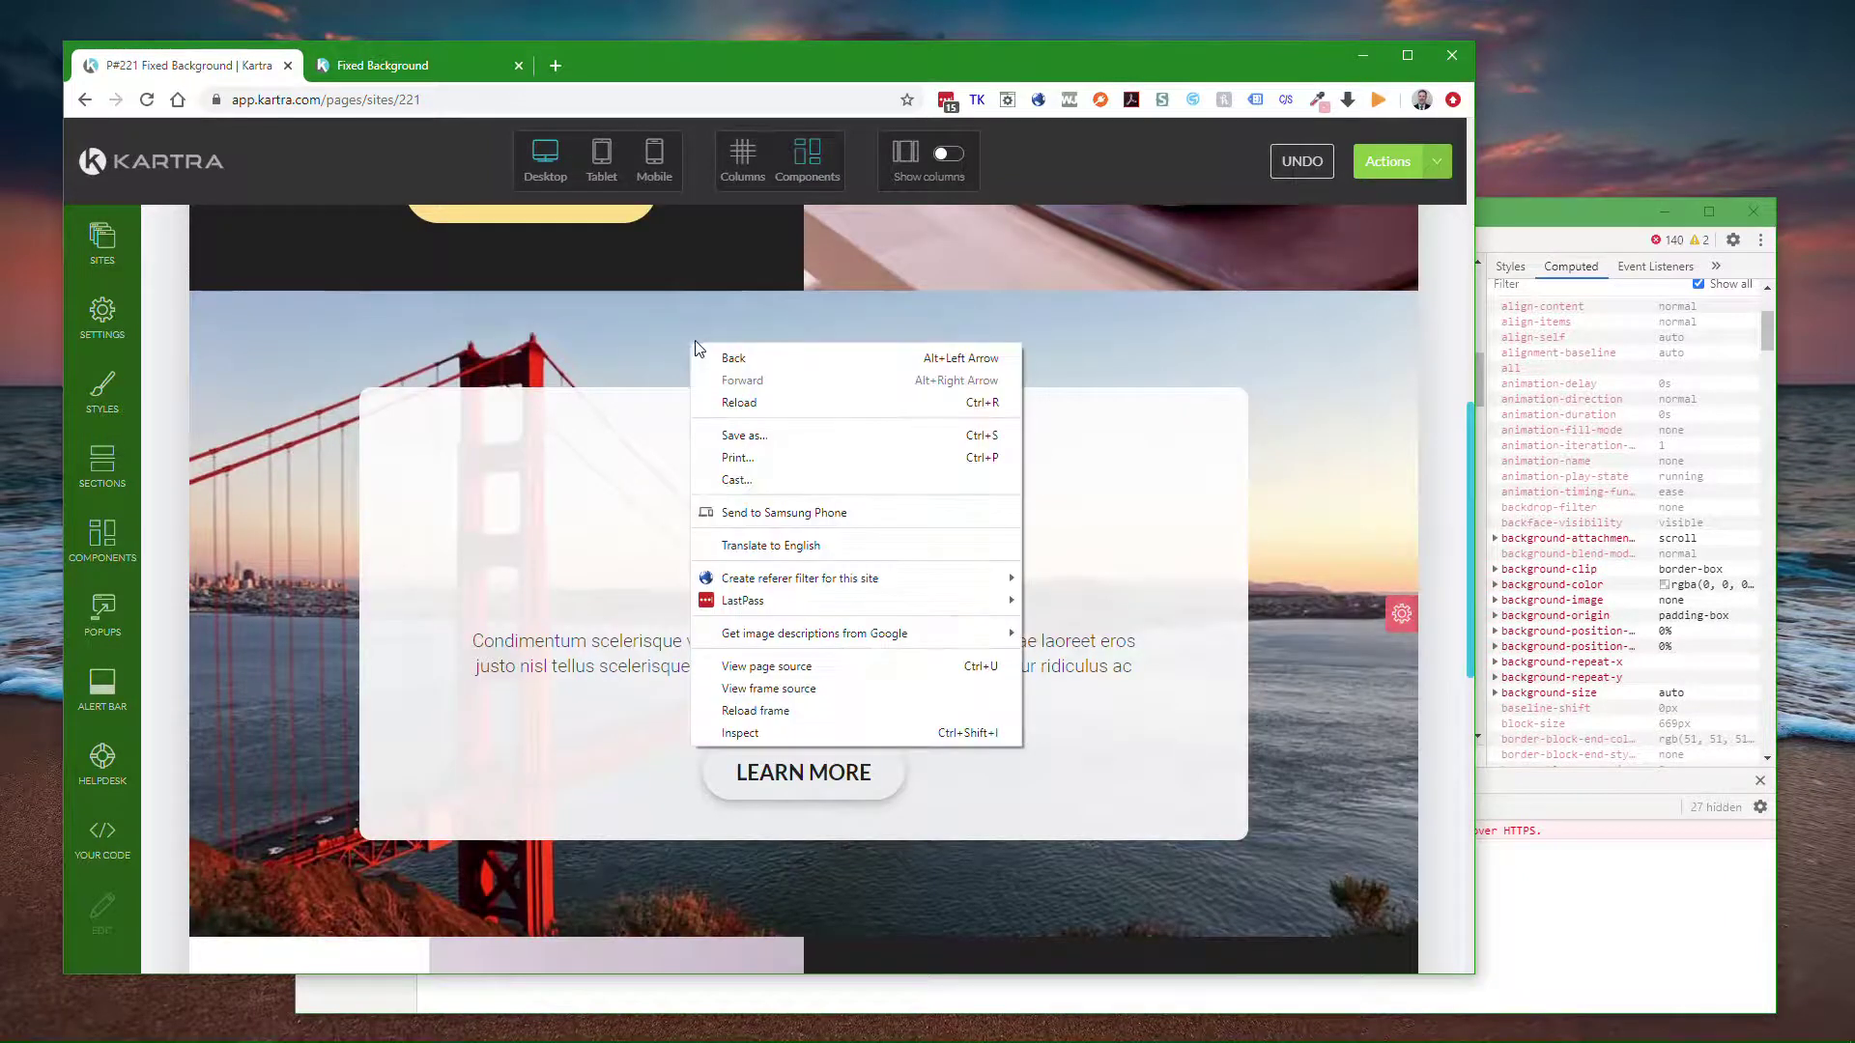
pyautogui.click(756, 733)
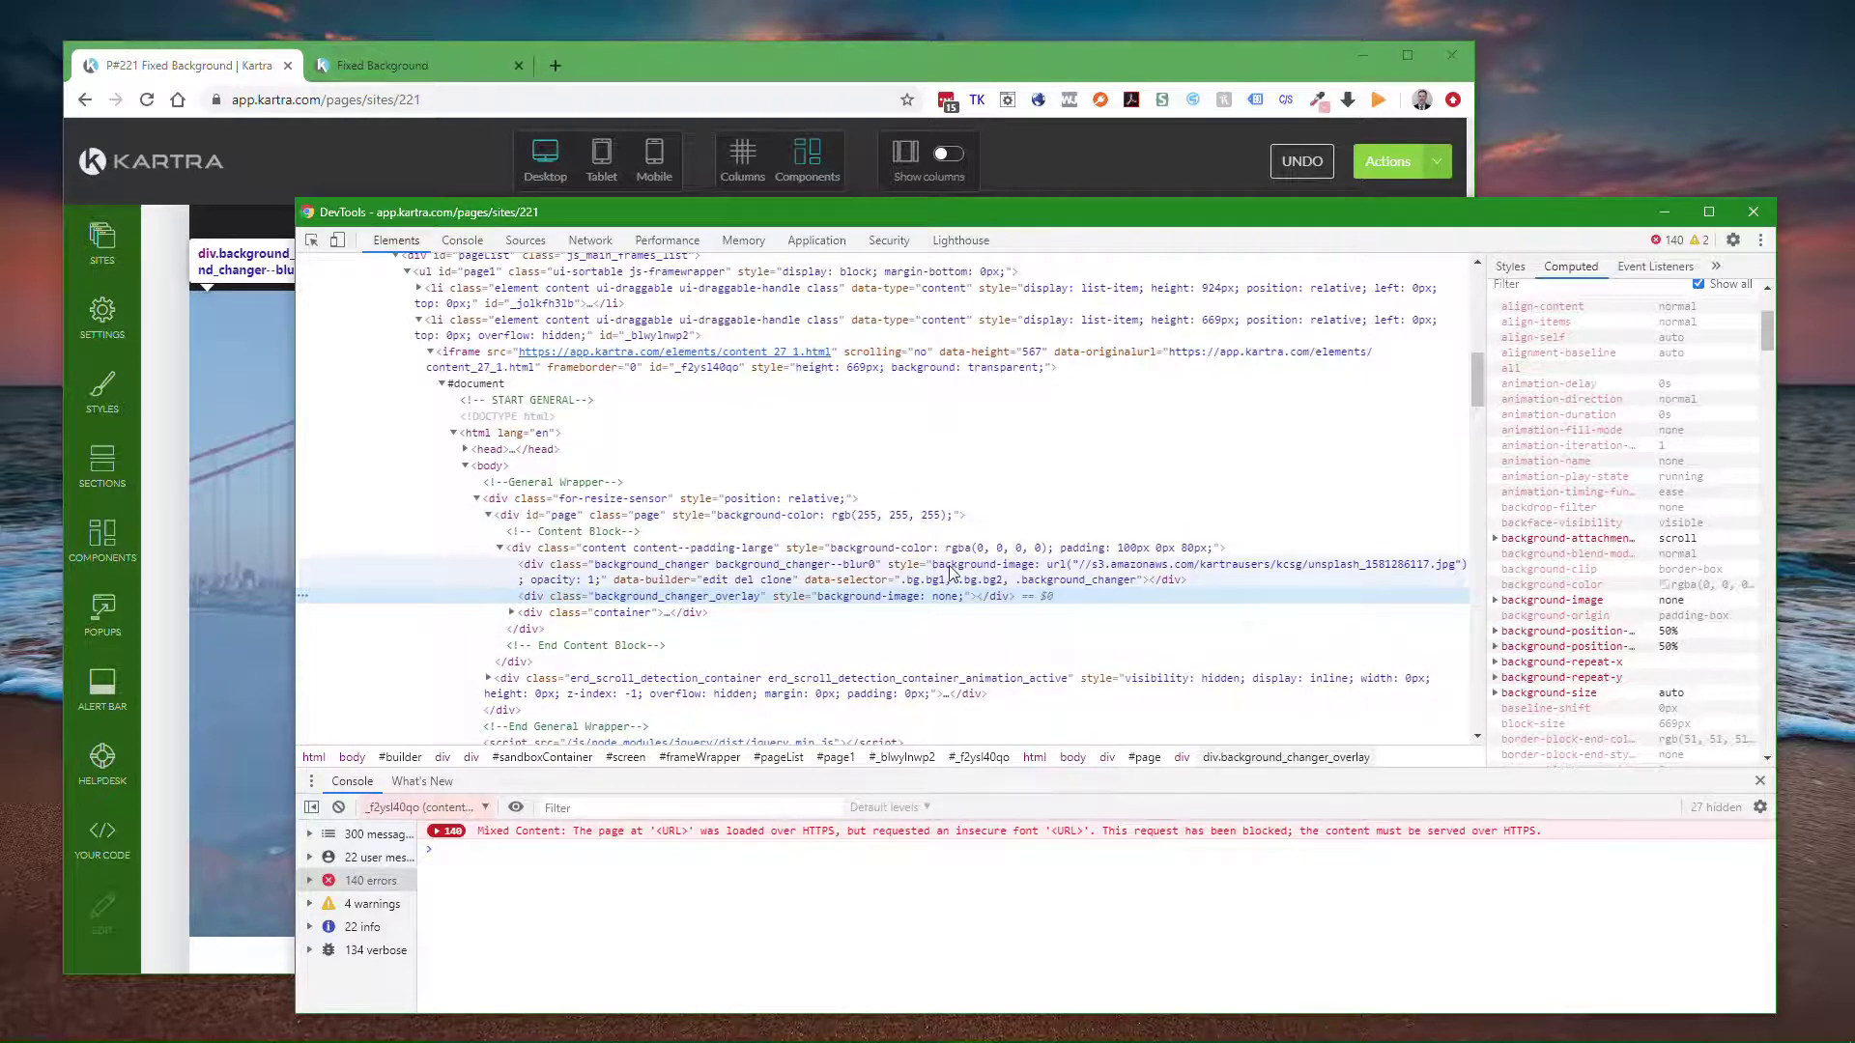
pyautogui.click(868, 571)
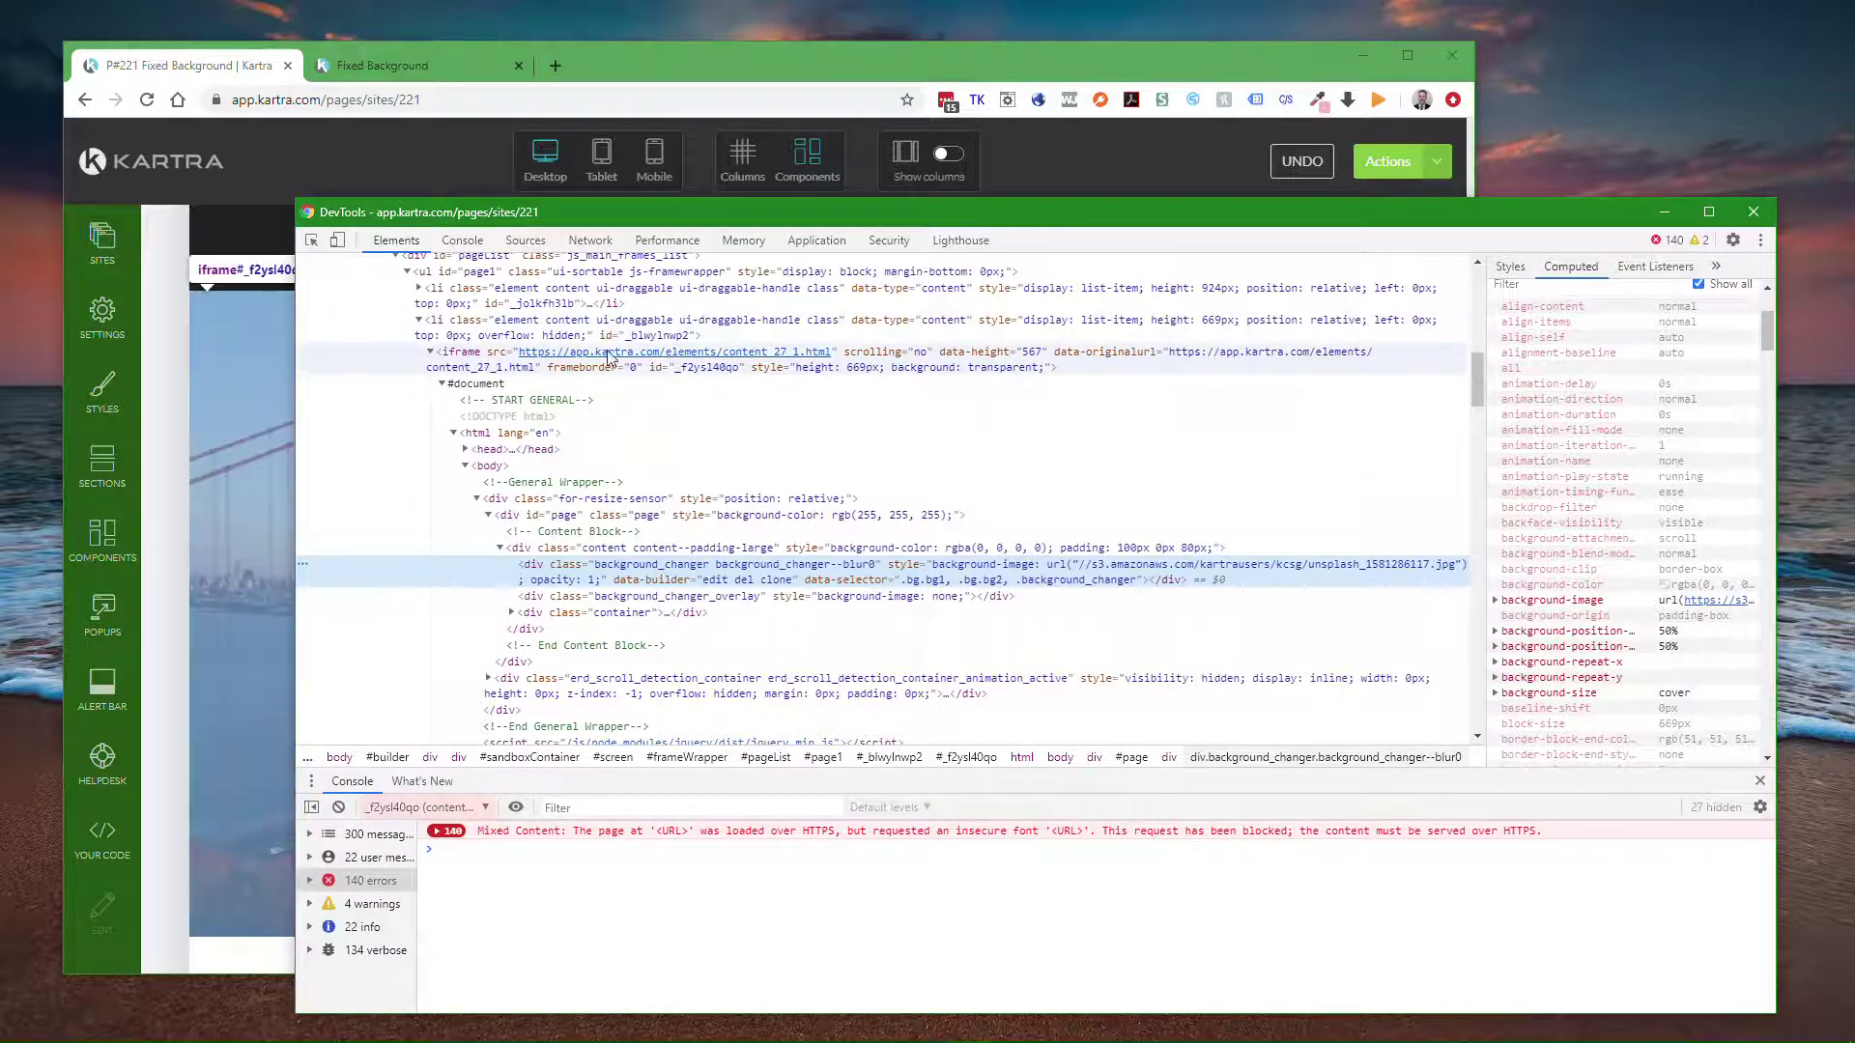
pyautogui.click(704, 377)
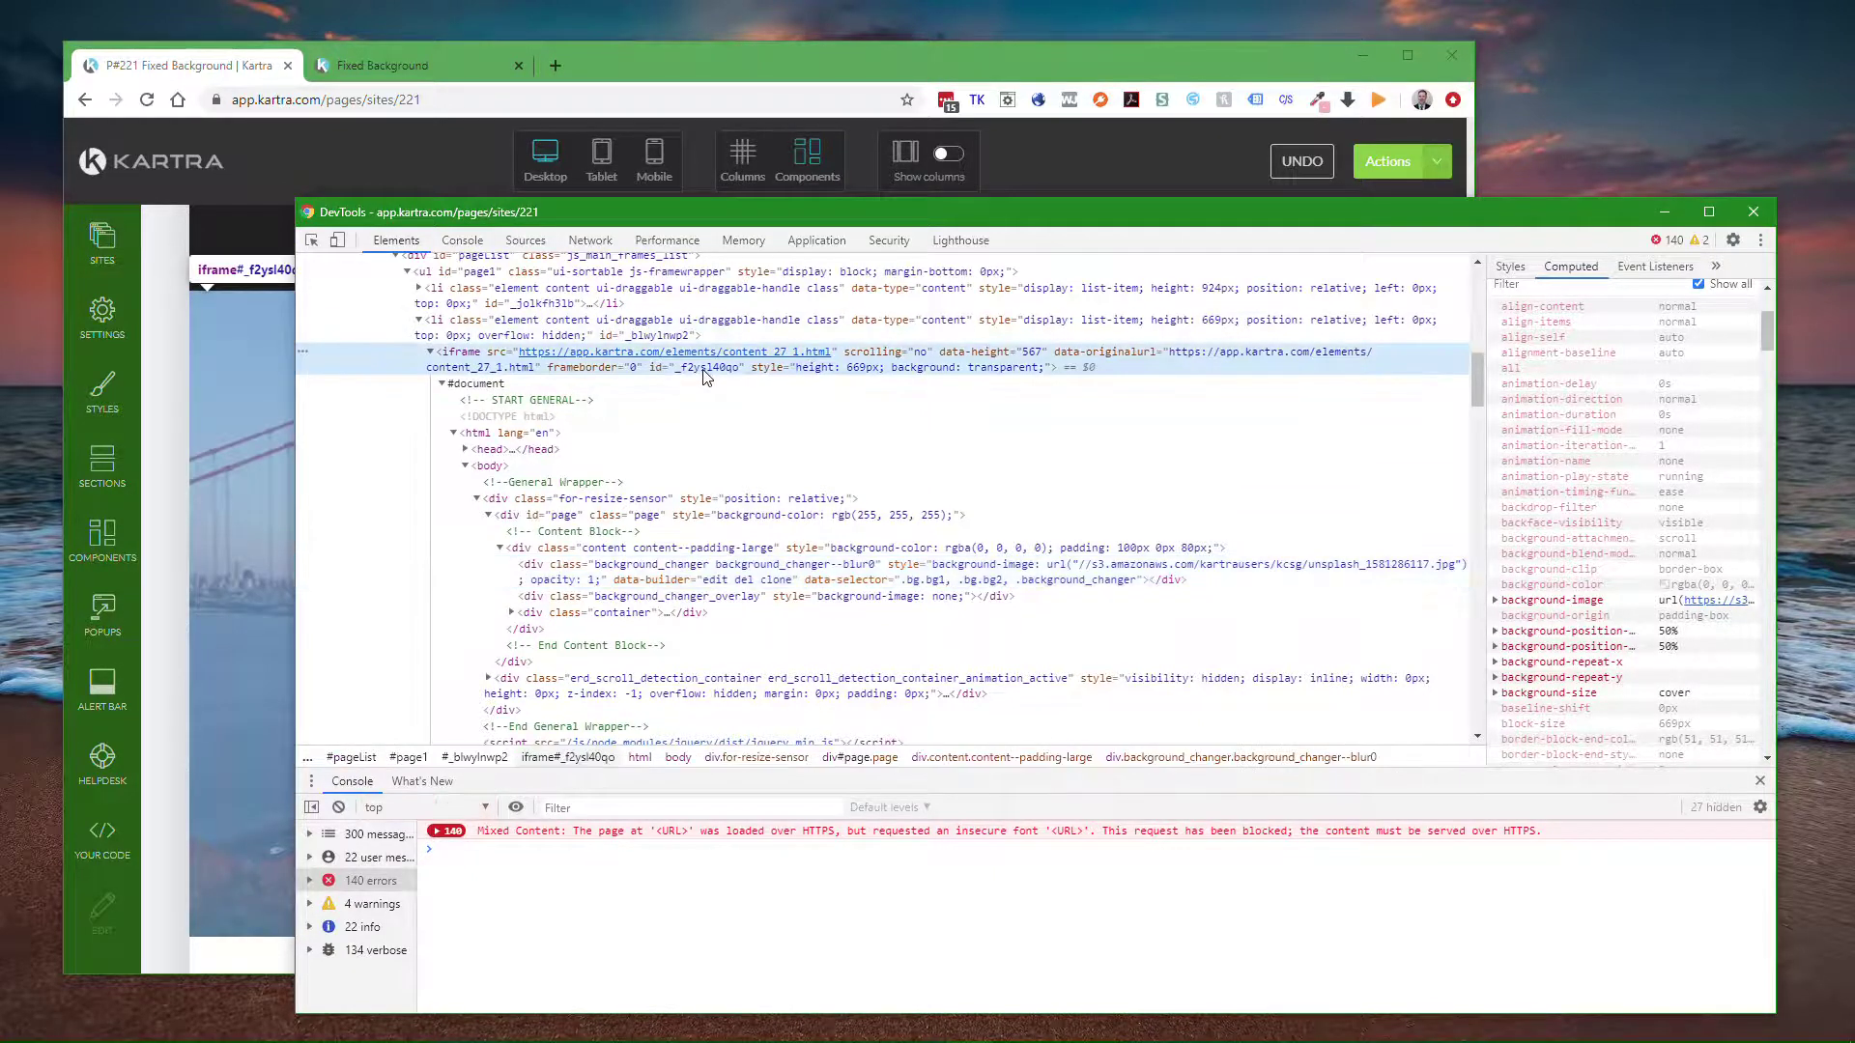
pyautogui.doubleClick(706, 374)
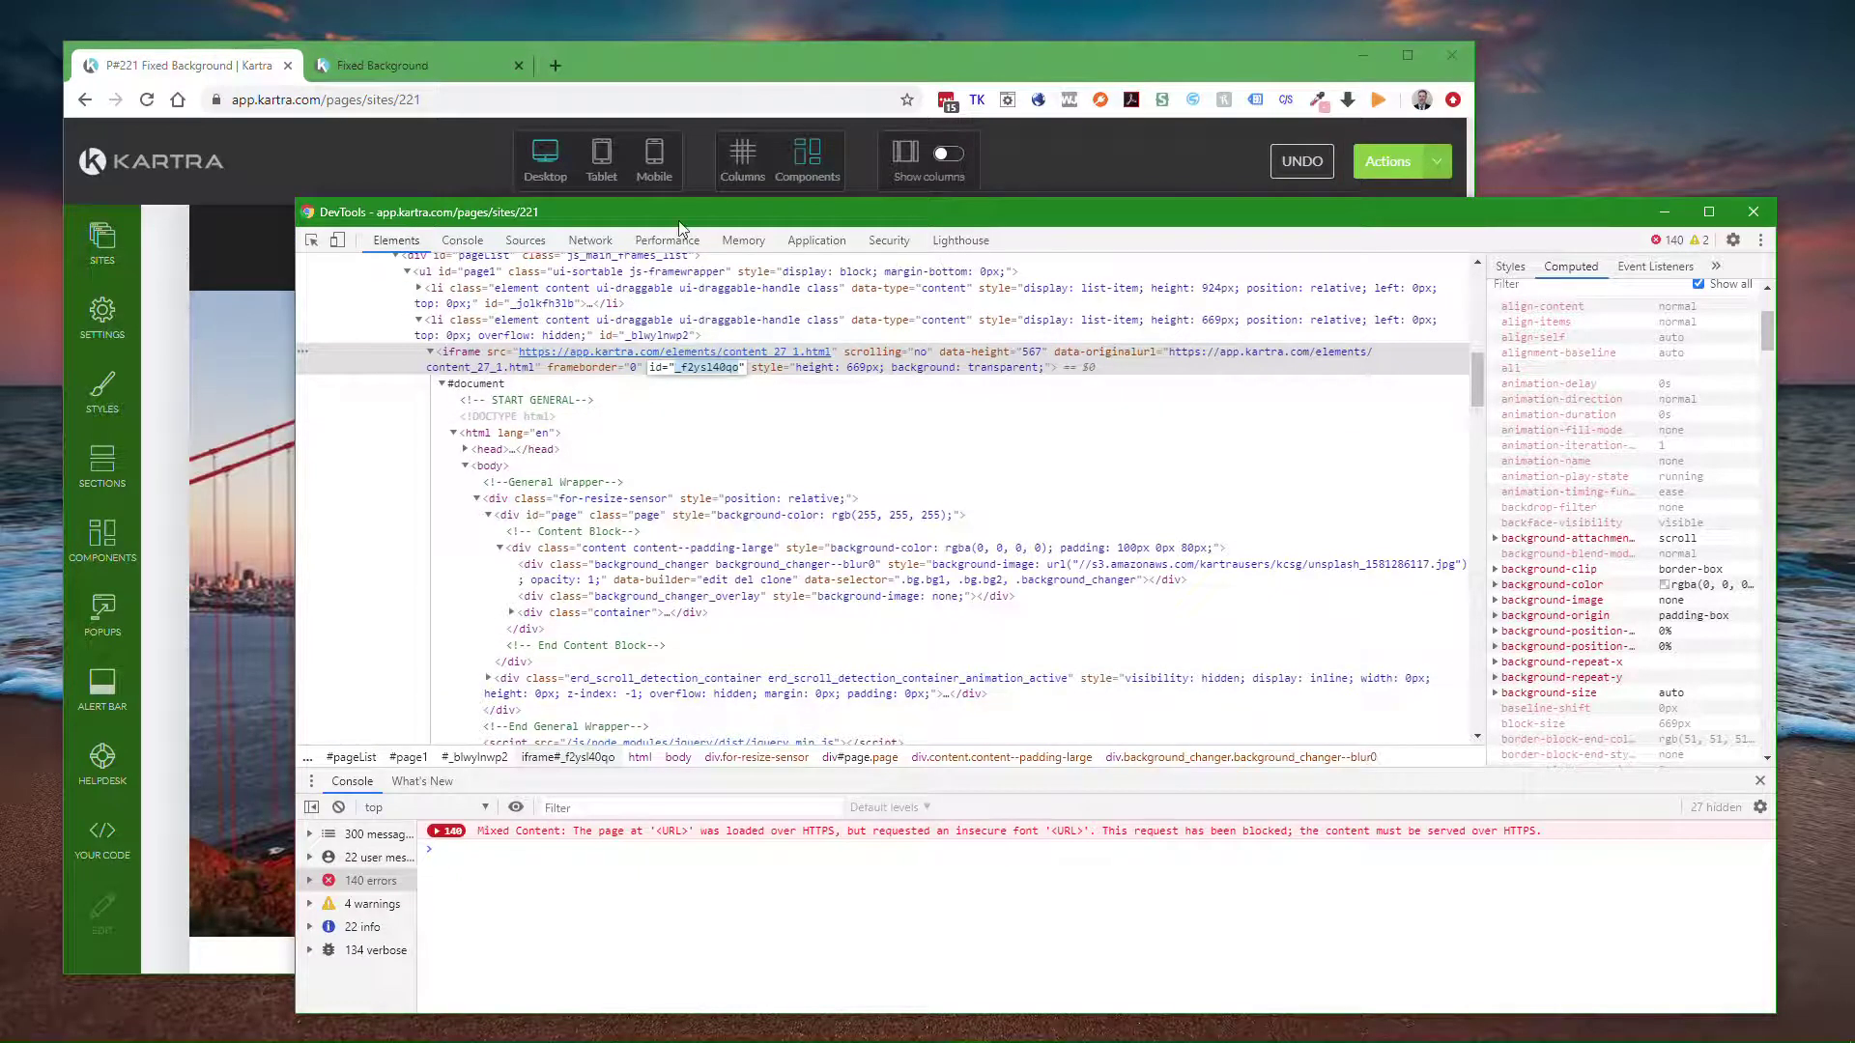
pyautogui.moveTo(827, 221); pyautogui.dragTo(794, 818)
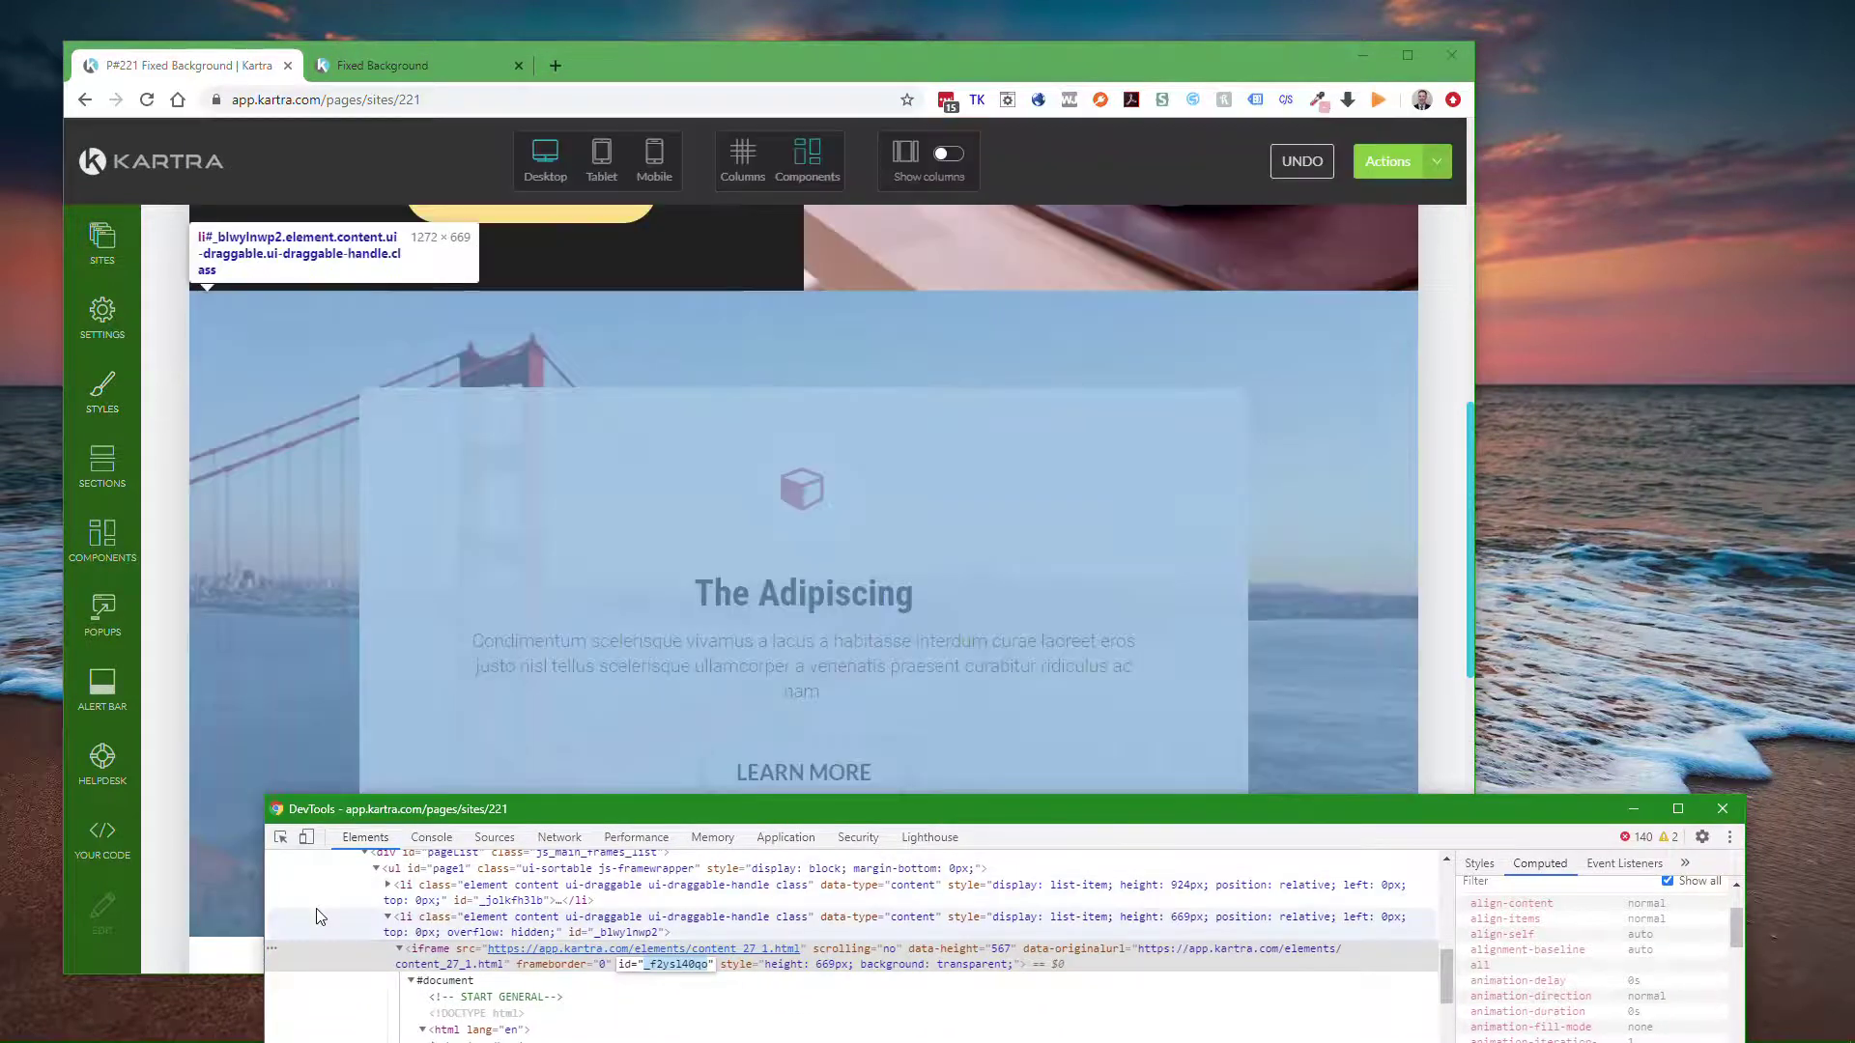
# - Enter #_f2ysl40qo .background_changer { background-attachment: fixed; } in the page's Custom Styles
pyautogui.click(109, 404)
pyautogui.click(109, 404)
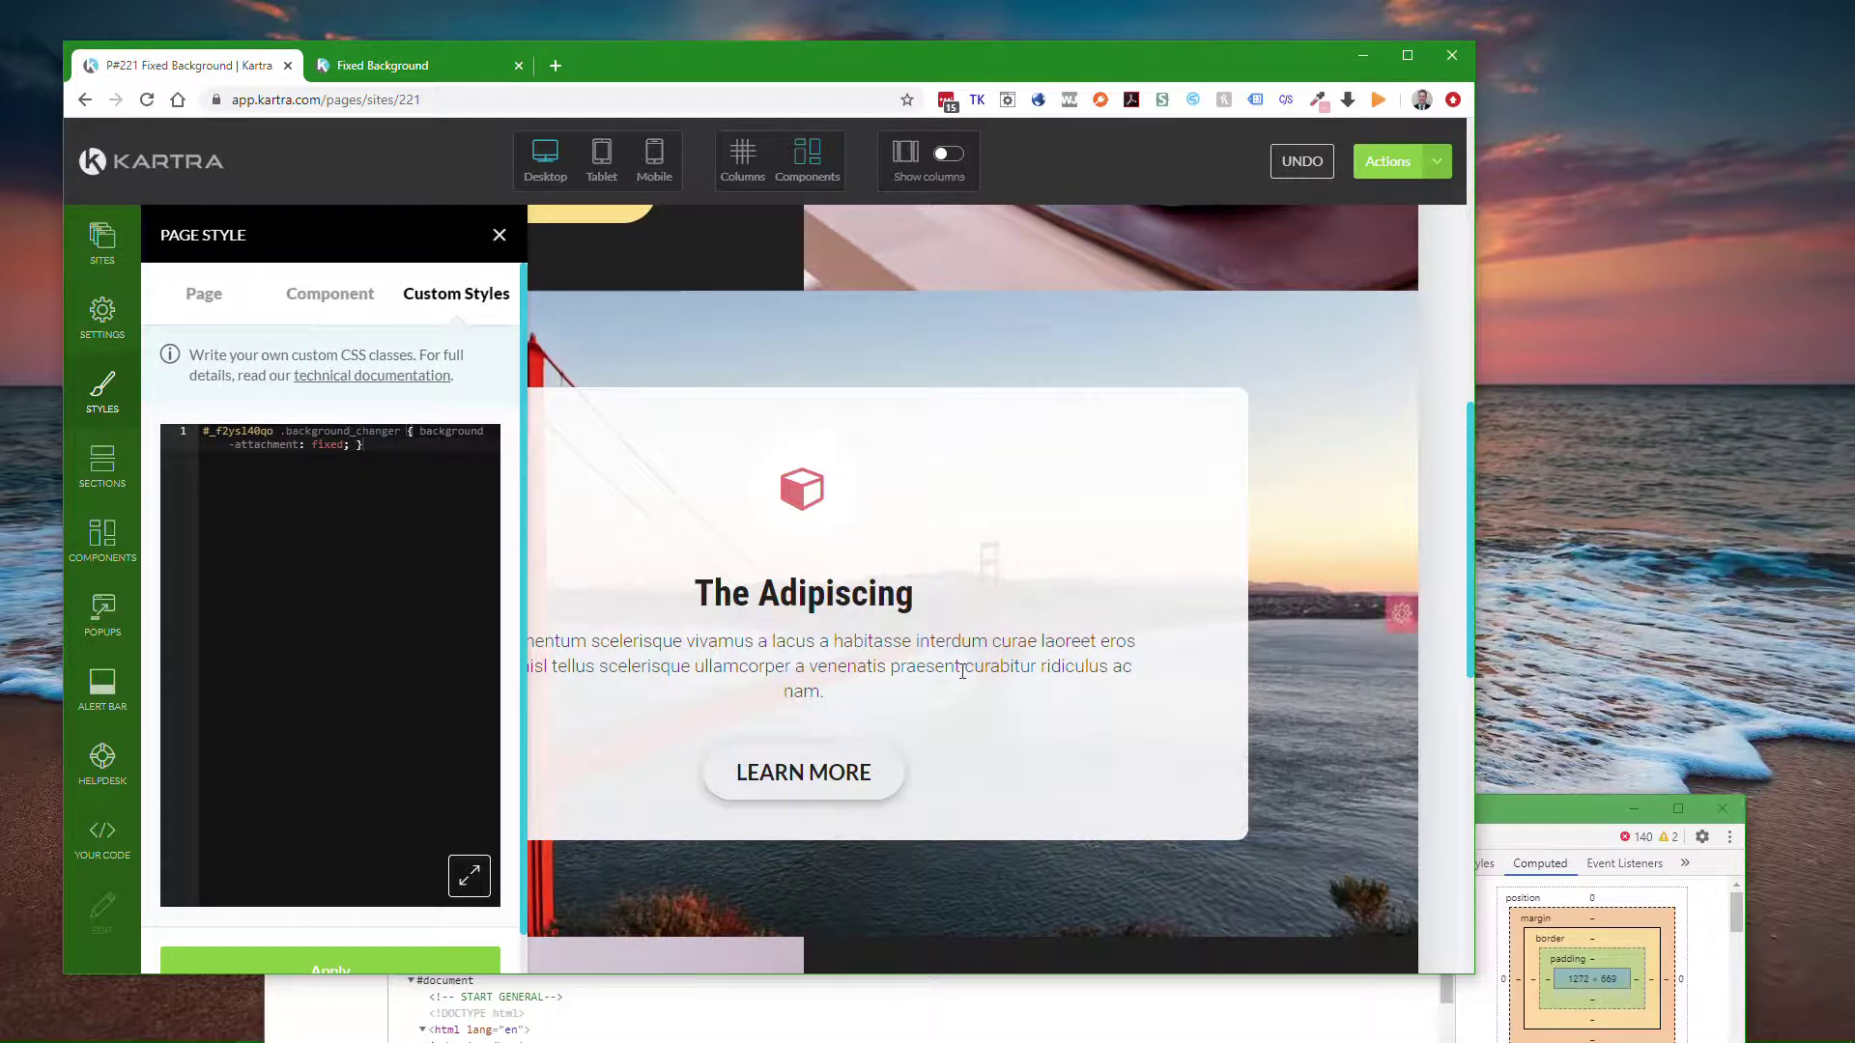
pyautogui.moveTo(1551, 803); pyautogui.dragTo(1578, 232)
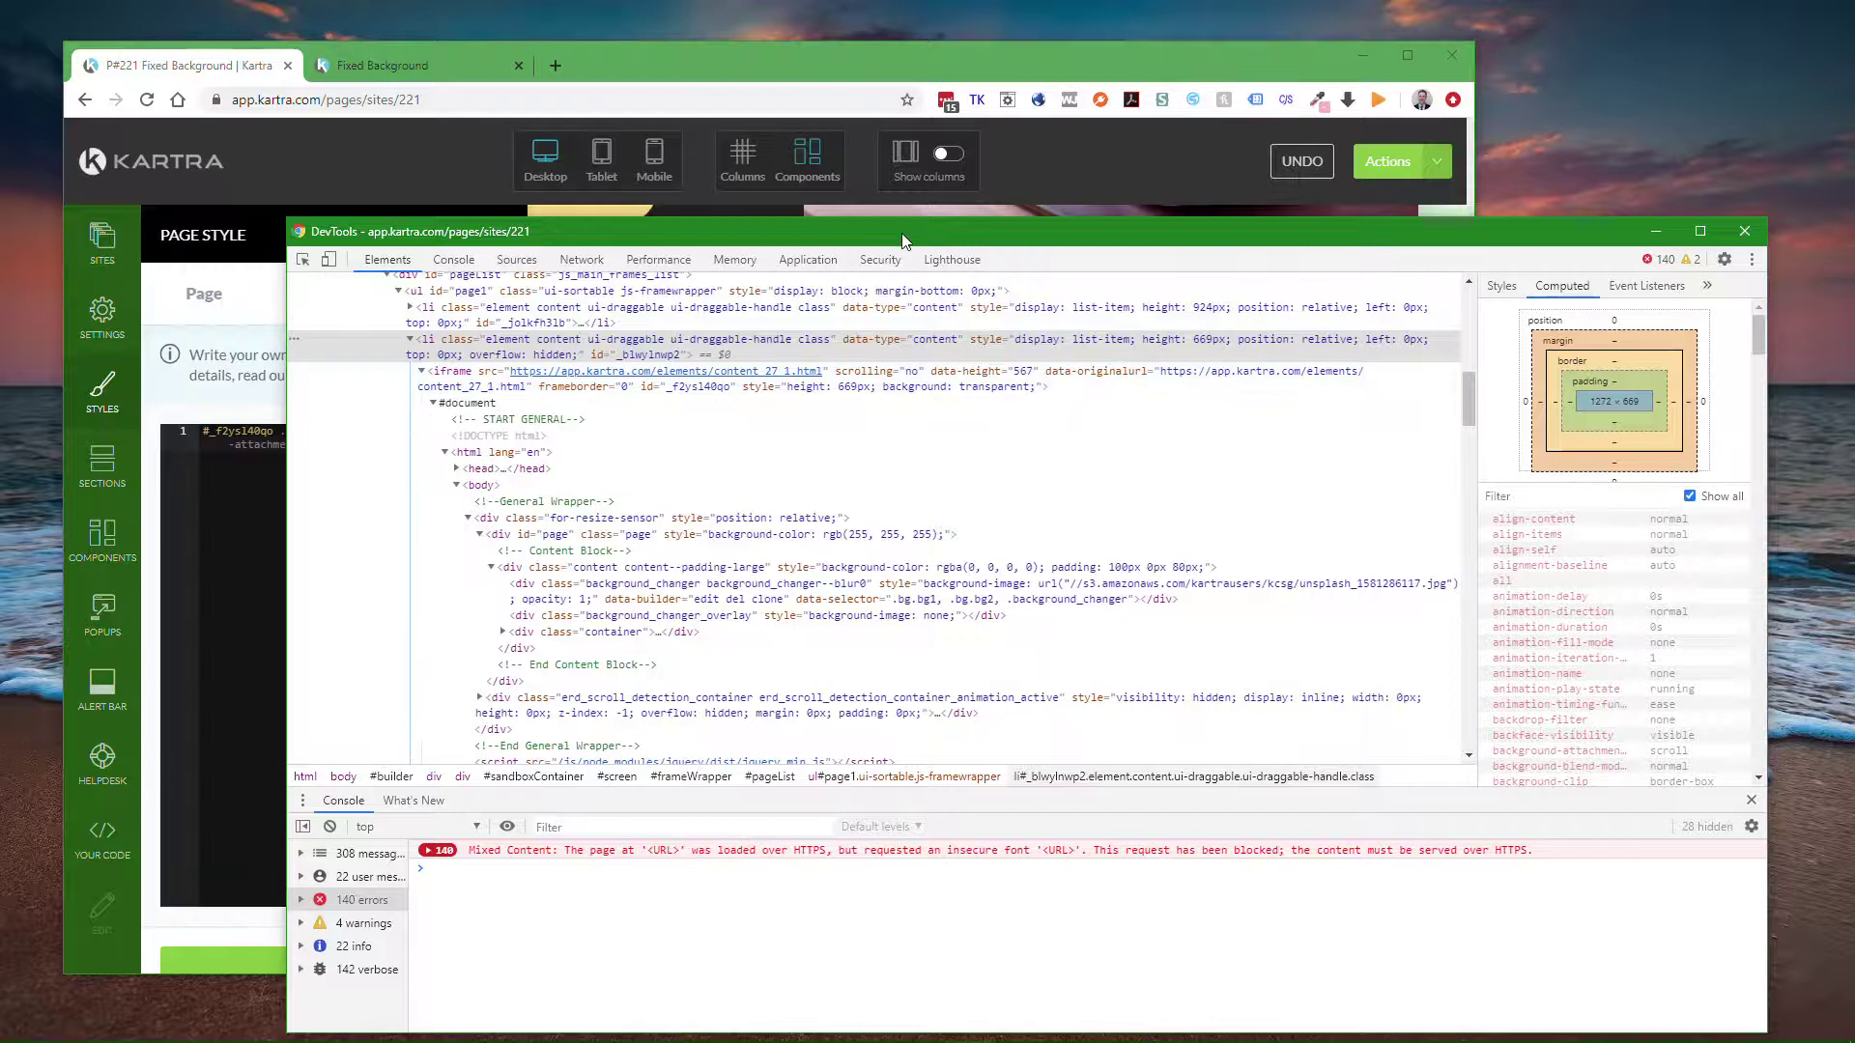
pyautogui.moveTo(933, 232); pyautogui.dragTo(1005, 630)
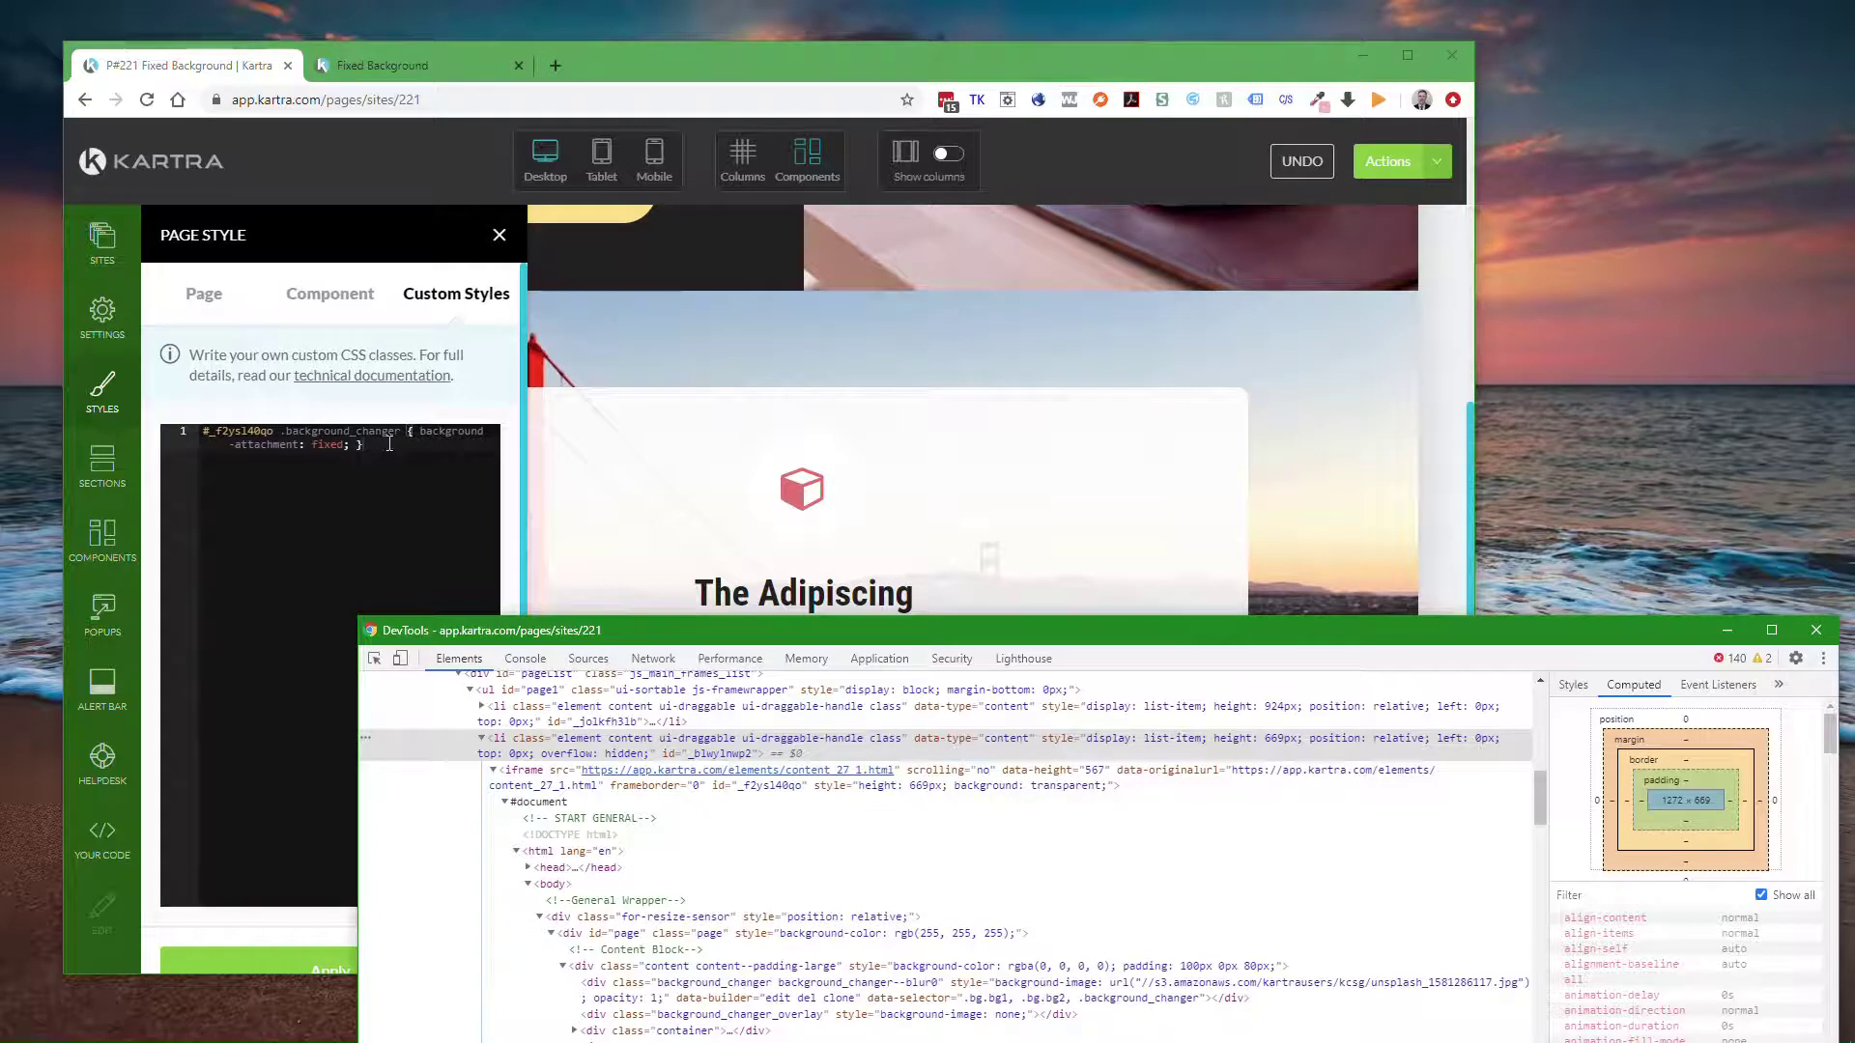
pyautogui.moveTo(582, 419)
pyautogui.click(413, 432)
pyautogui.click(280, 901)
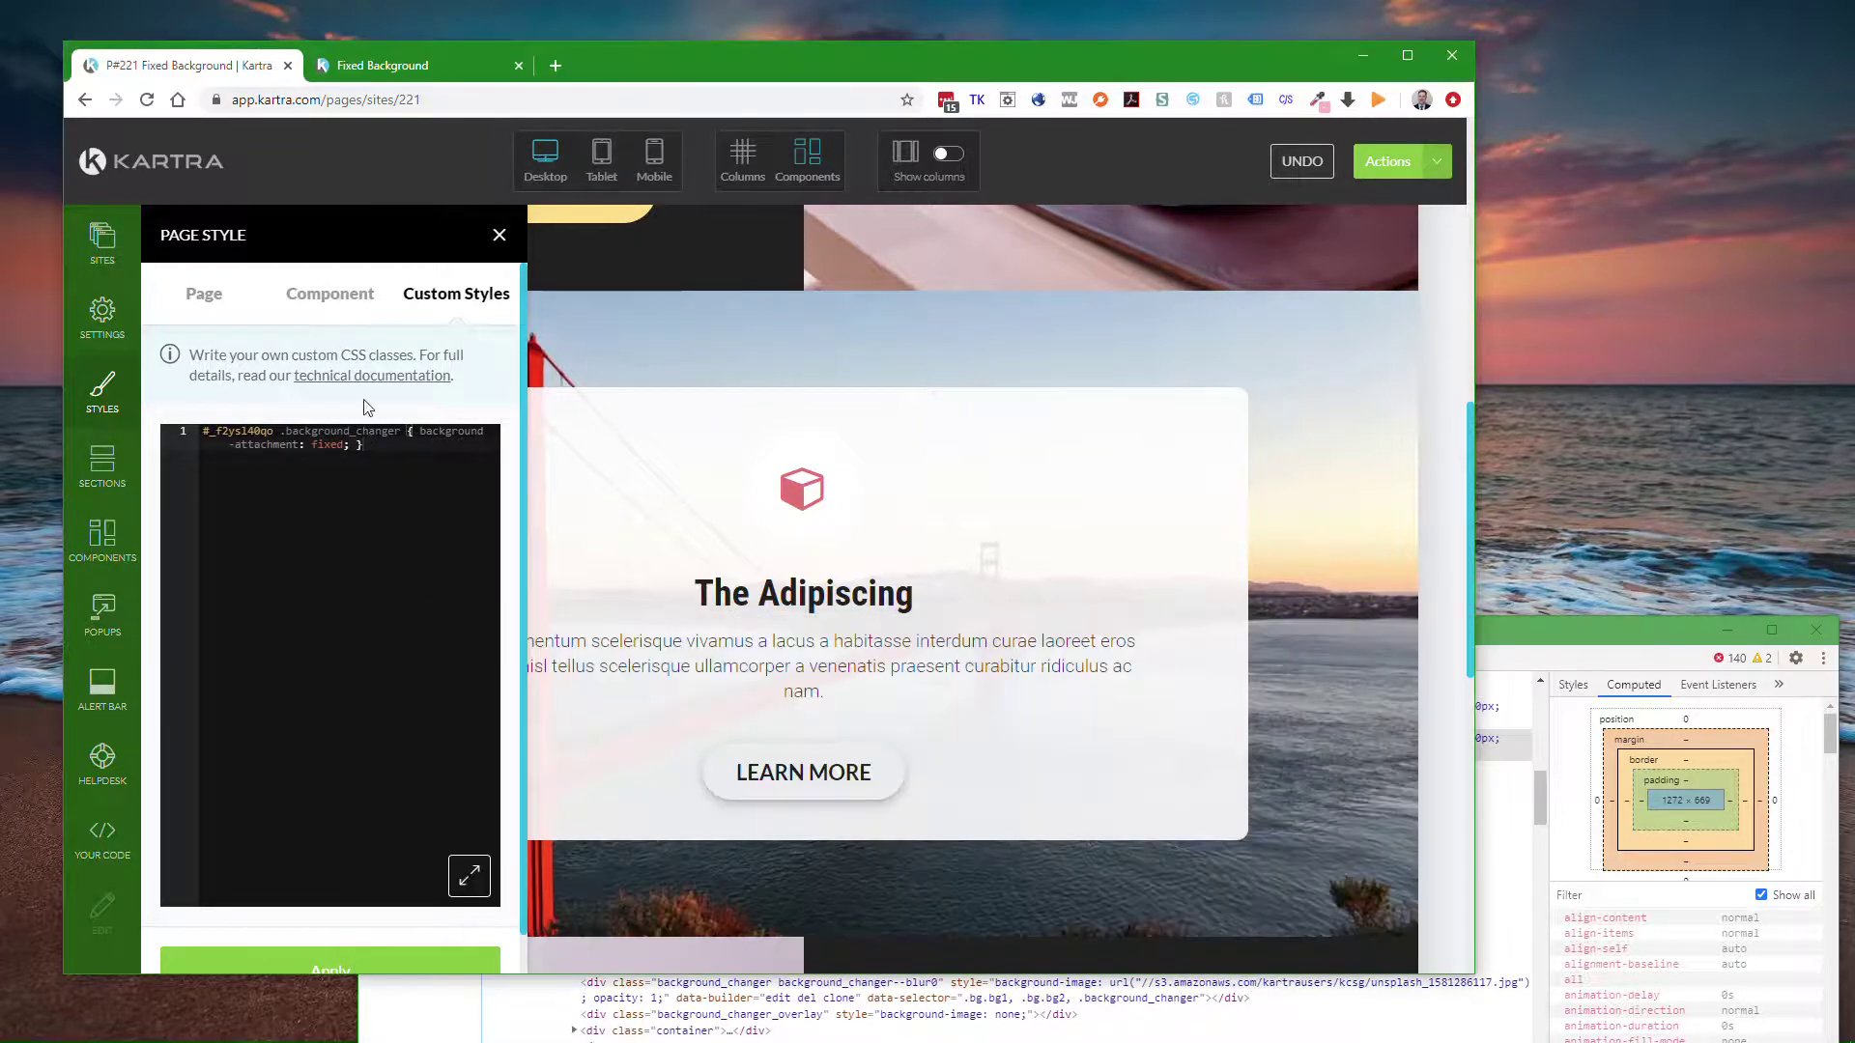
# - Apply the fixed-background CSS and view the page in the Fixed Background preview tab
pyautogui.click(320, 969)
pyautogui.click(417, 74)
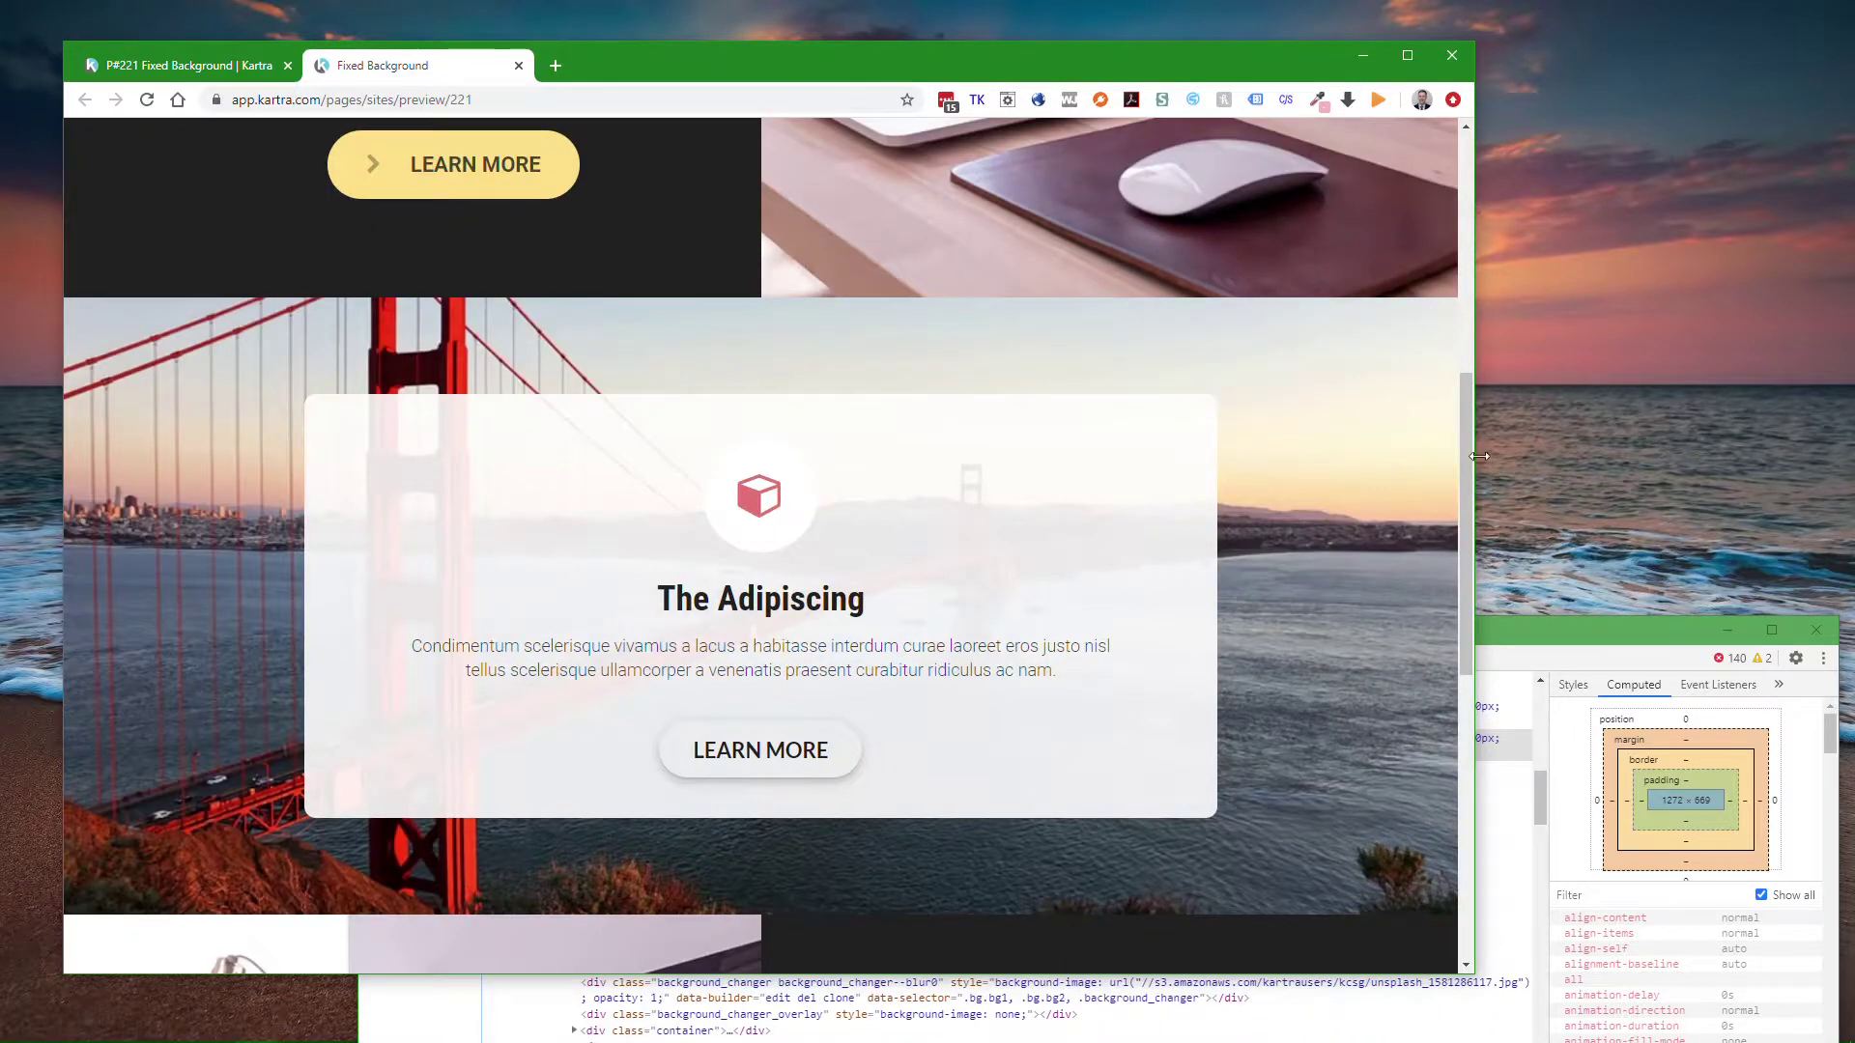